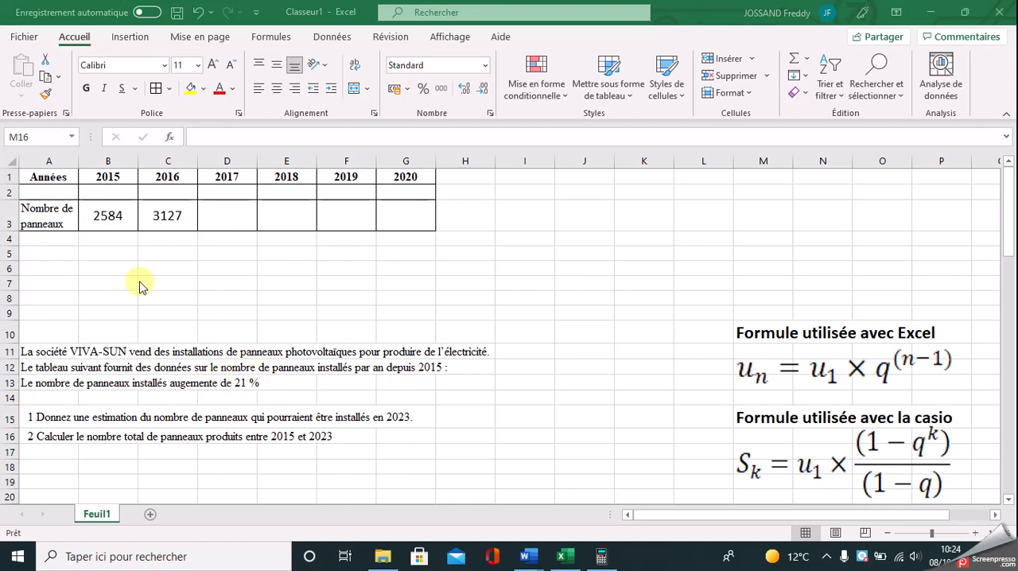
Step: Label cell A5 "Raison" and enter the formula =1+21/100 beside it in B5
click(57, 253)
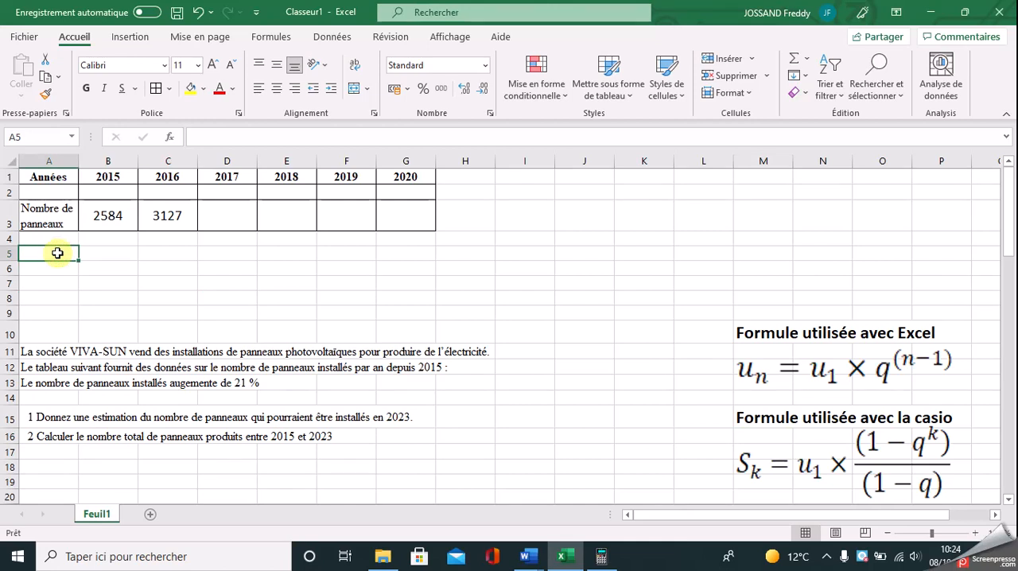
text(Raison)
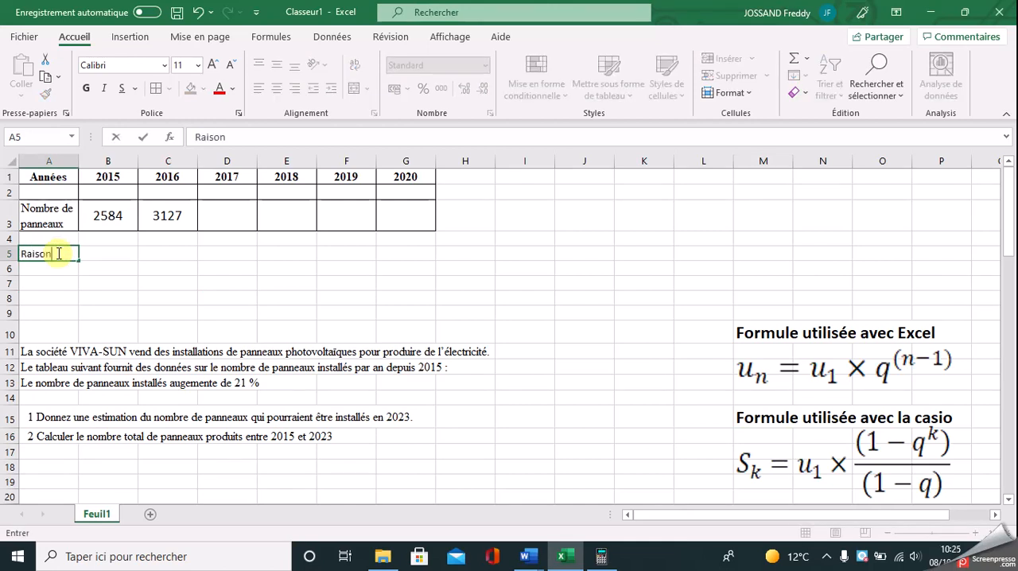
key(Return)
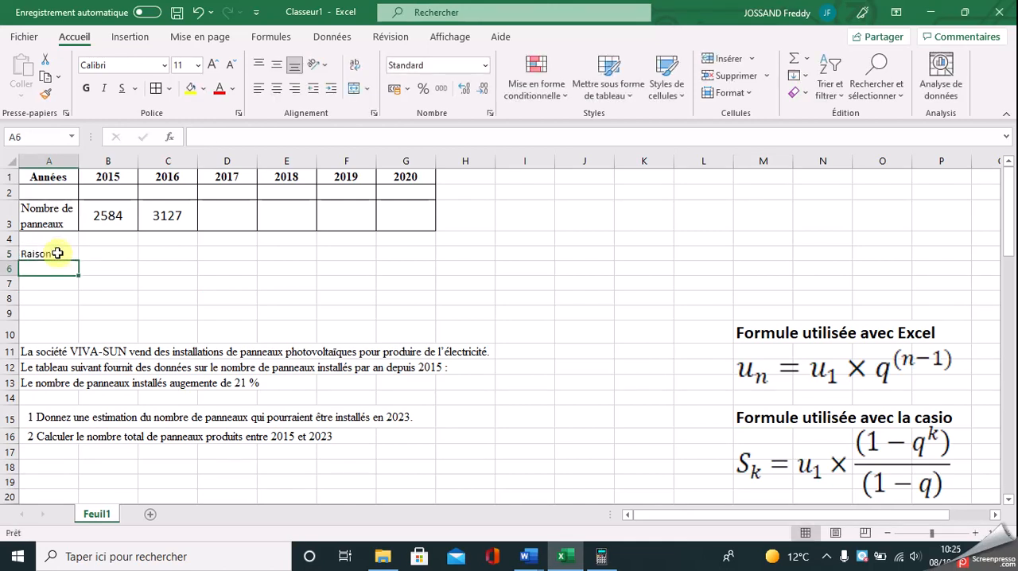
click(109, 254)
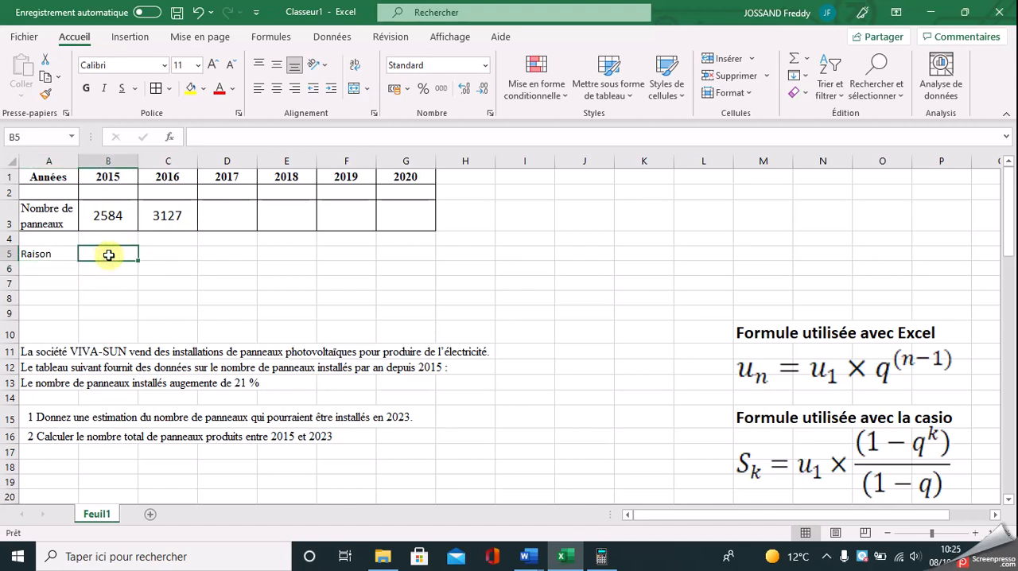
text(=)
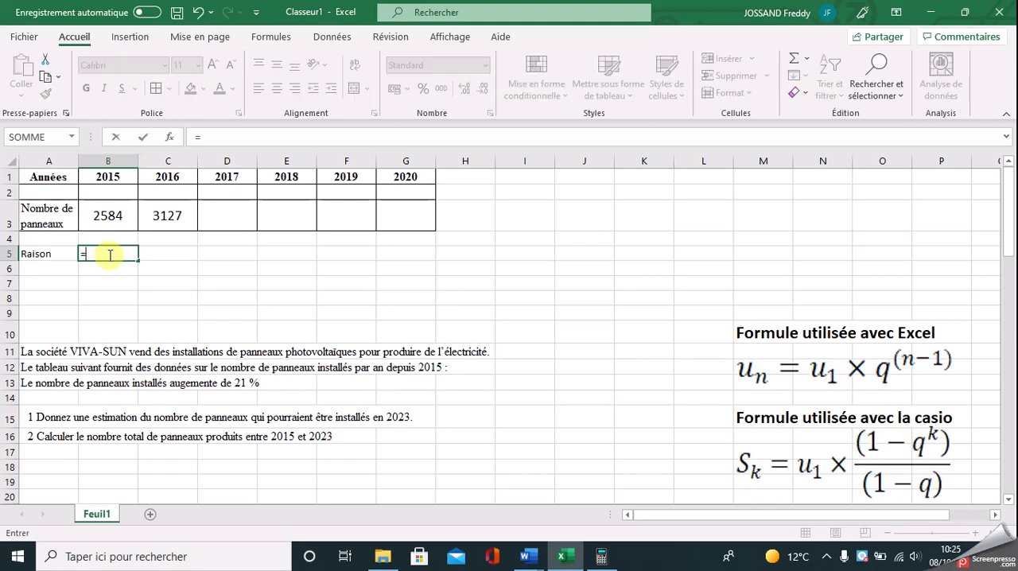
text(1,21)
key(Return)
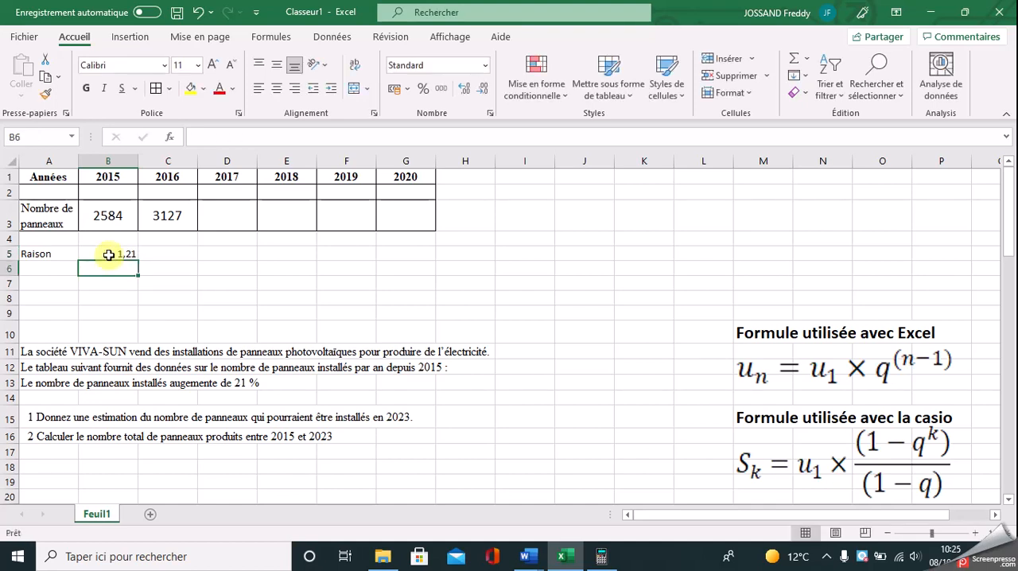
click(118, 254)
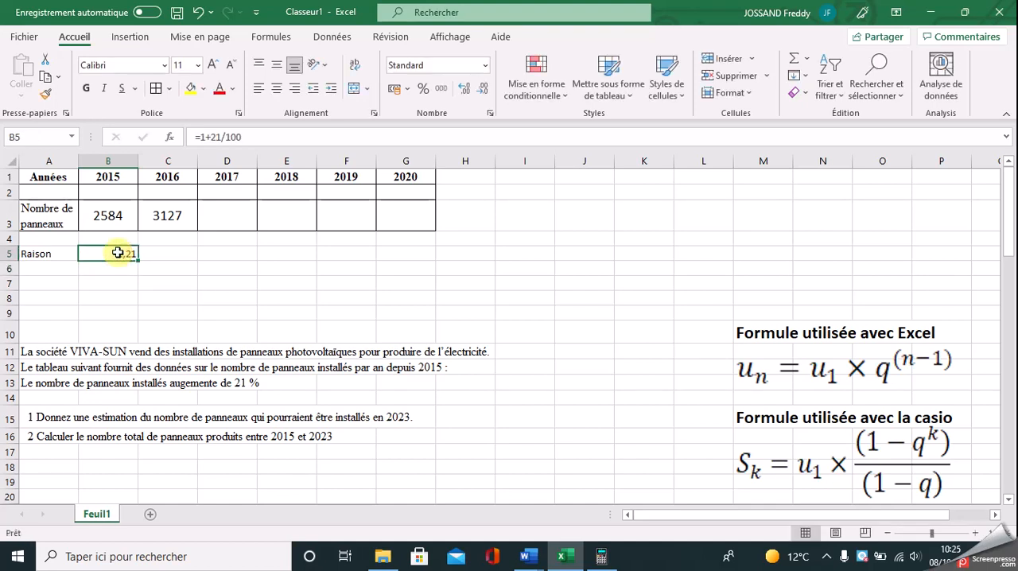
Step: Calculate the ratio of the 2016 panel count to the 2015 count in D5 with =C3/B3
click(225, 254)
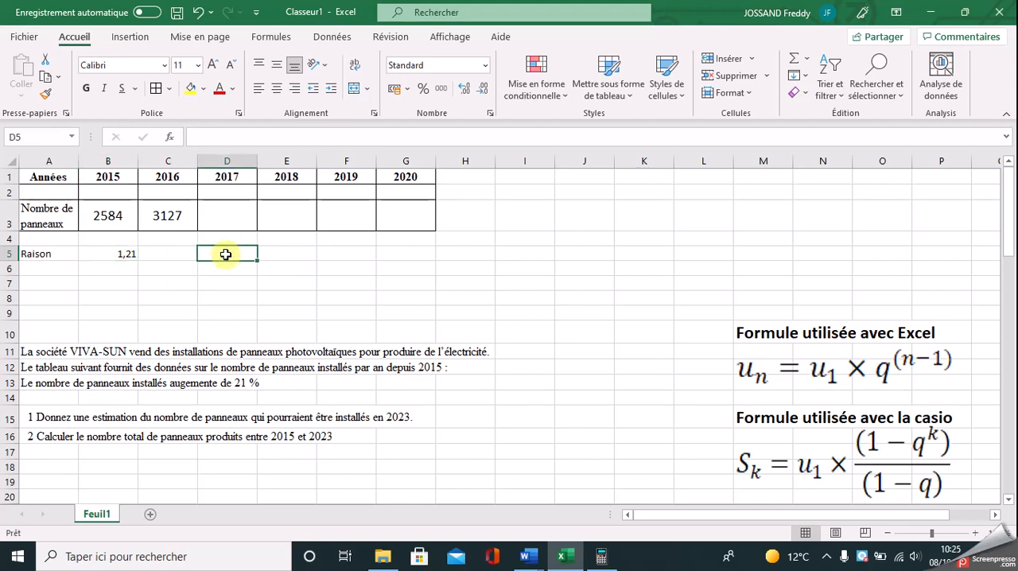
text(=)
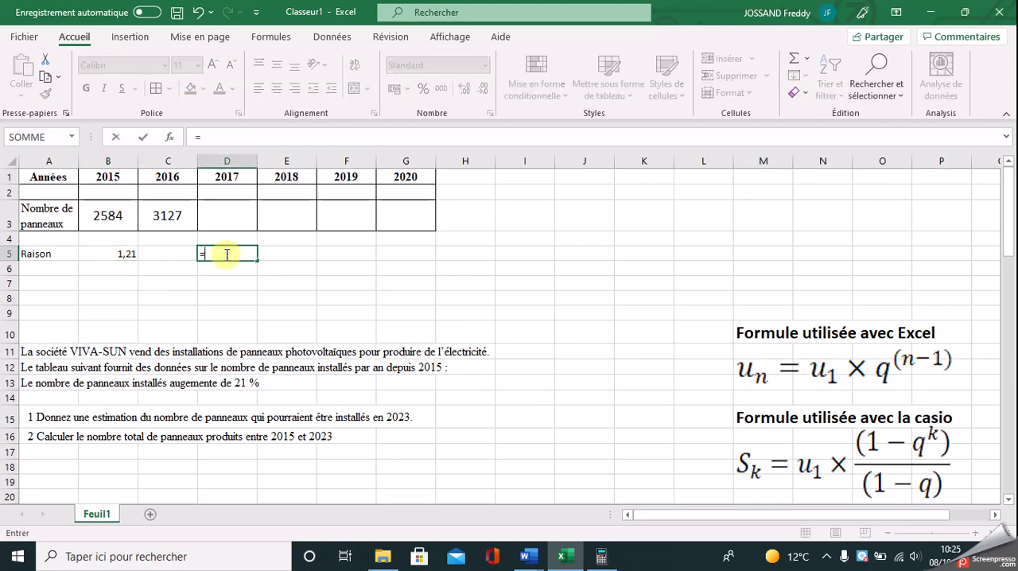
click(172, 218)
text(/)
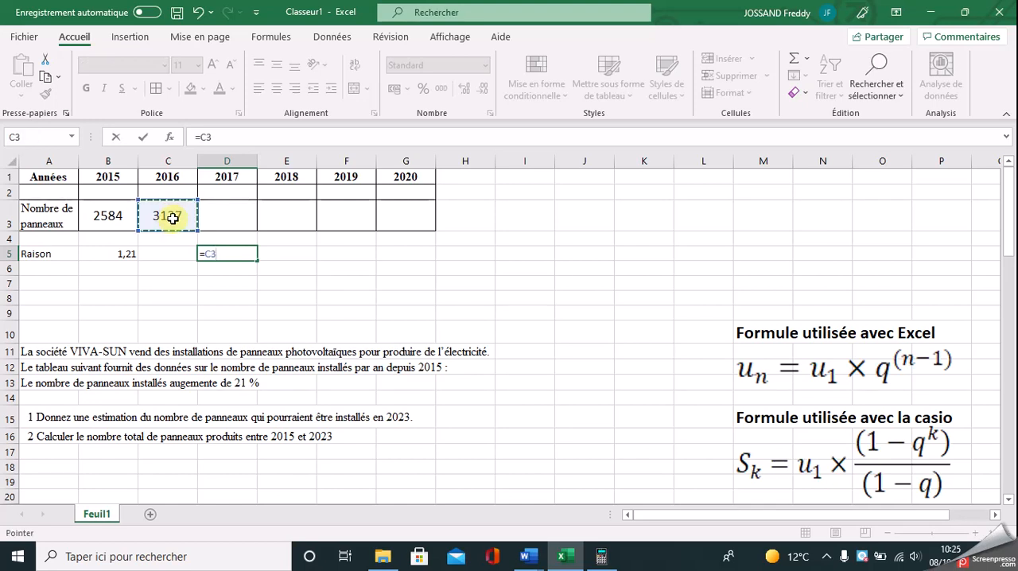
click(114, 209)
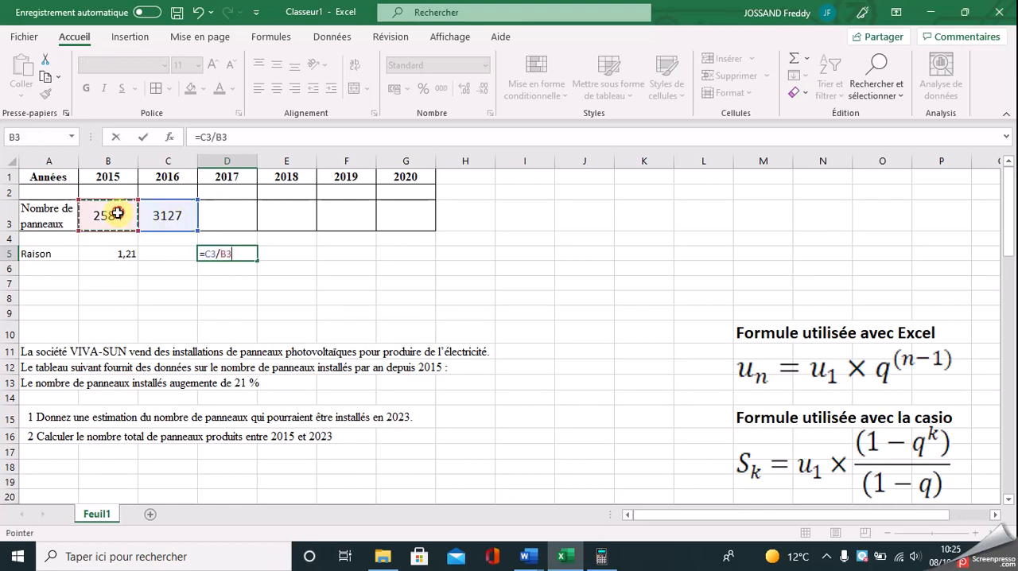
key(Return)
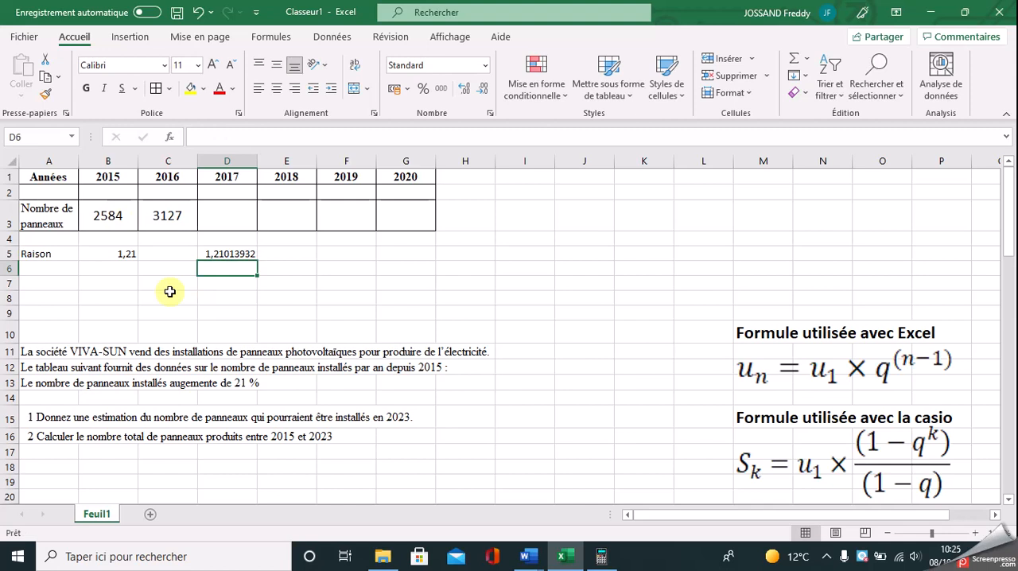
click(236, 255)
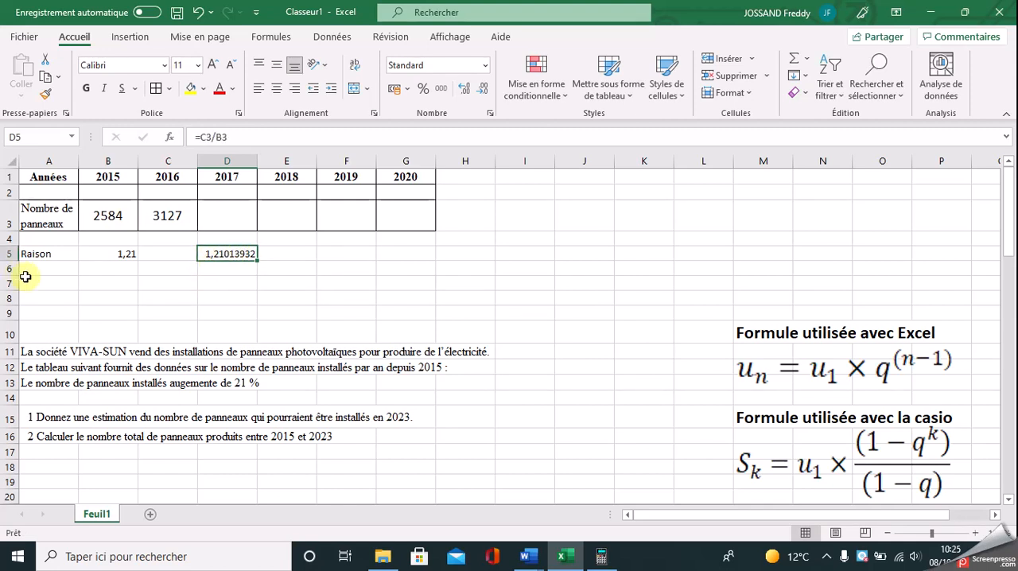
Step: Label A2 "Rang" and fill row 2 with the ranks 1 to 6 under the years 2015 to 2020
click(39, 193)
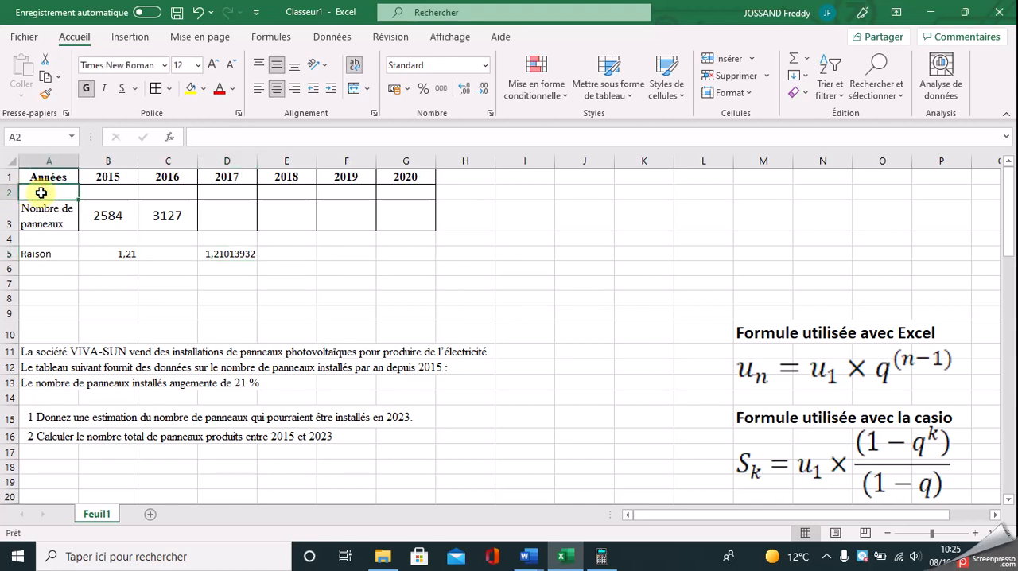
text(Rang)
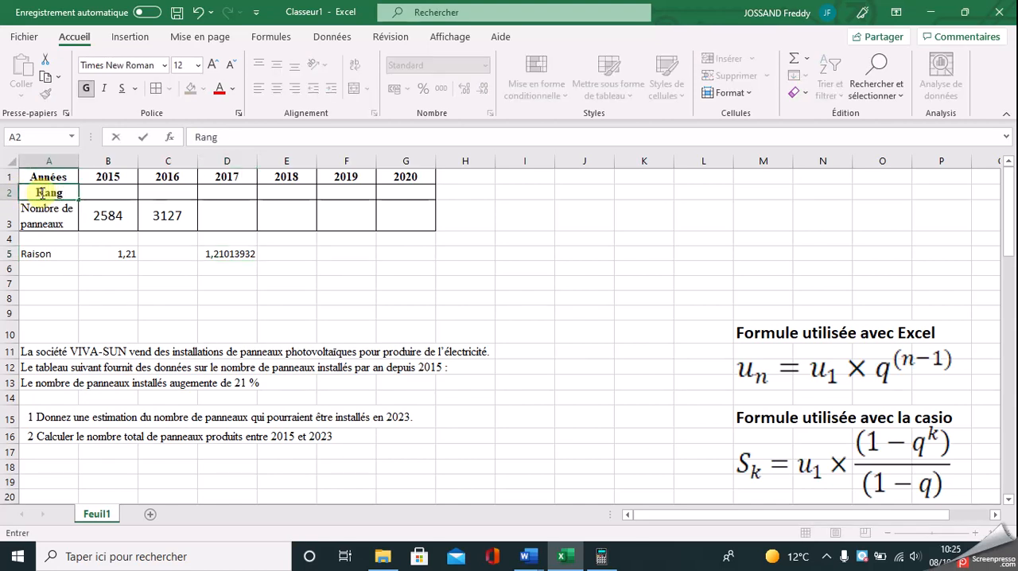
key(Return)
click(122, 193)
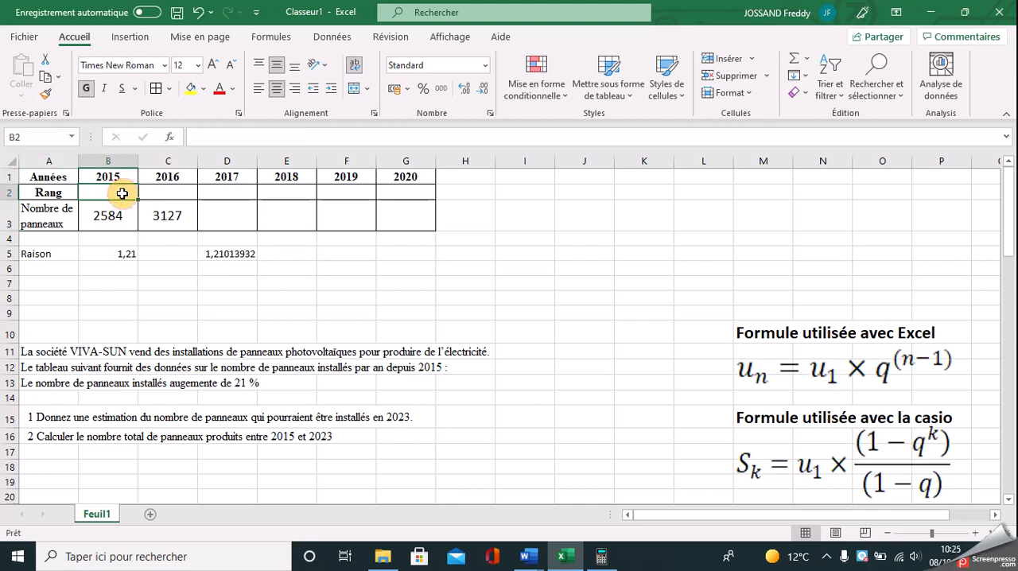
text(1)
key(Tab)
text(2)
key(Return)
drag(125, 193, 410, 201)
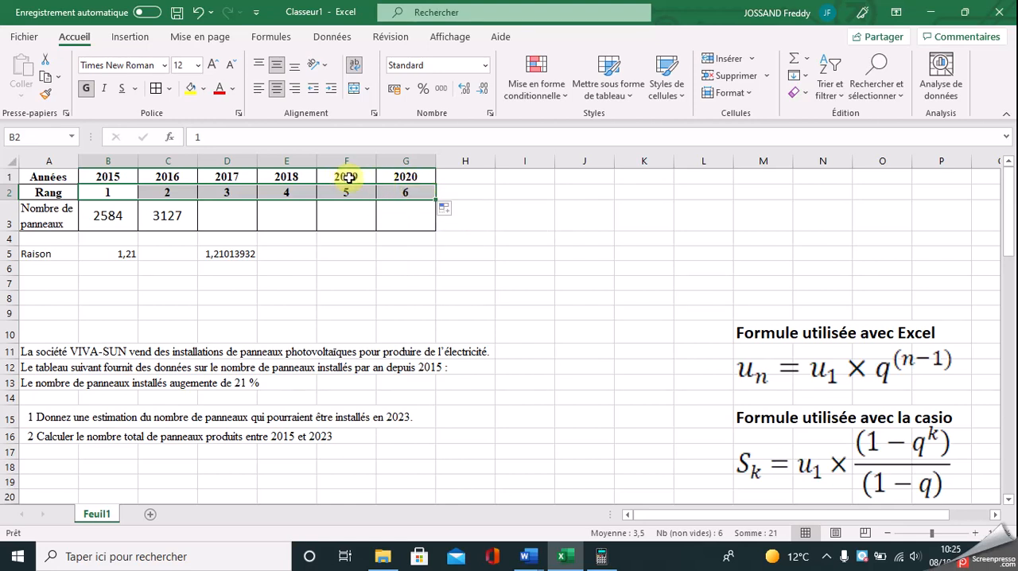
Step: Extend the year and rank series to 2023 and 9 in column J, and continue the blank bordered cells of row 3 to match
drag(348, 177, 488, 201)
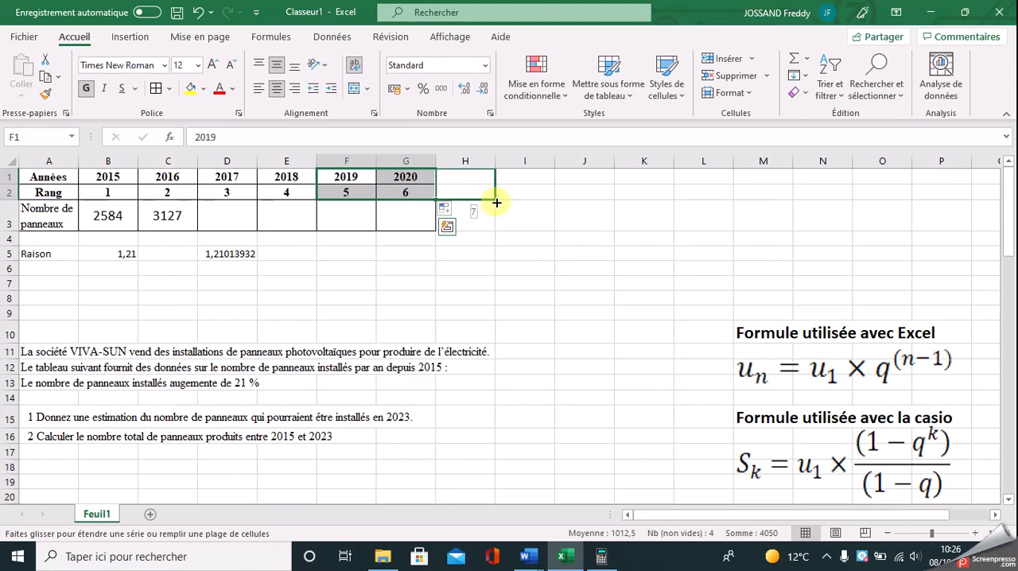
drag(497, 202, 595, 206)
click(412, 224)
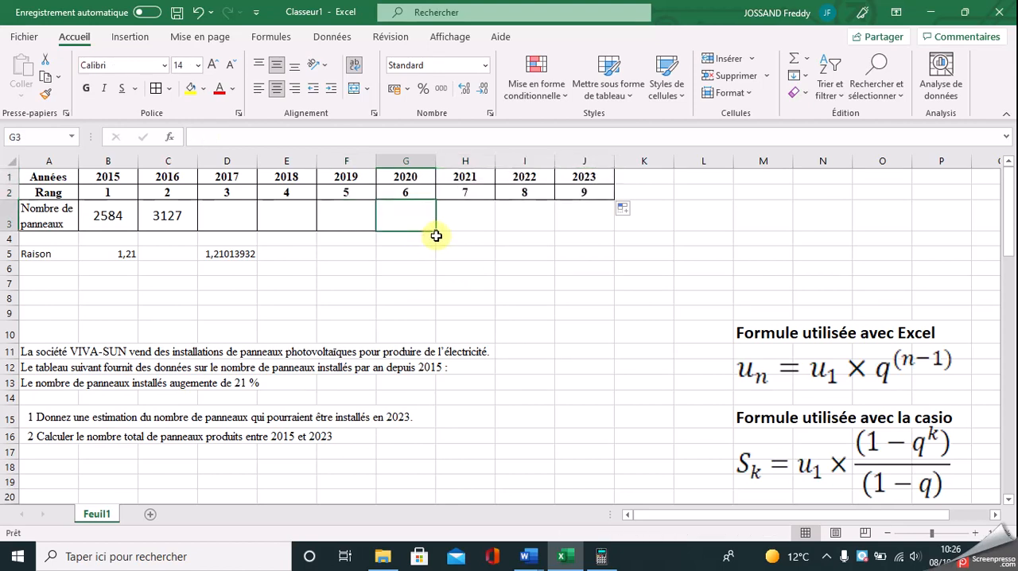
drag(437, 234, 589, 231)
click(484, 267)
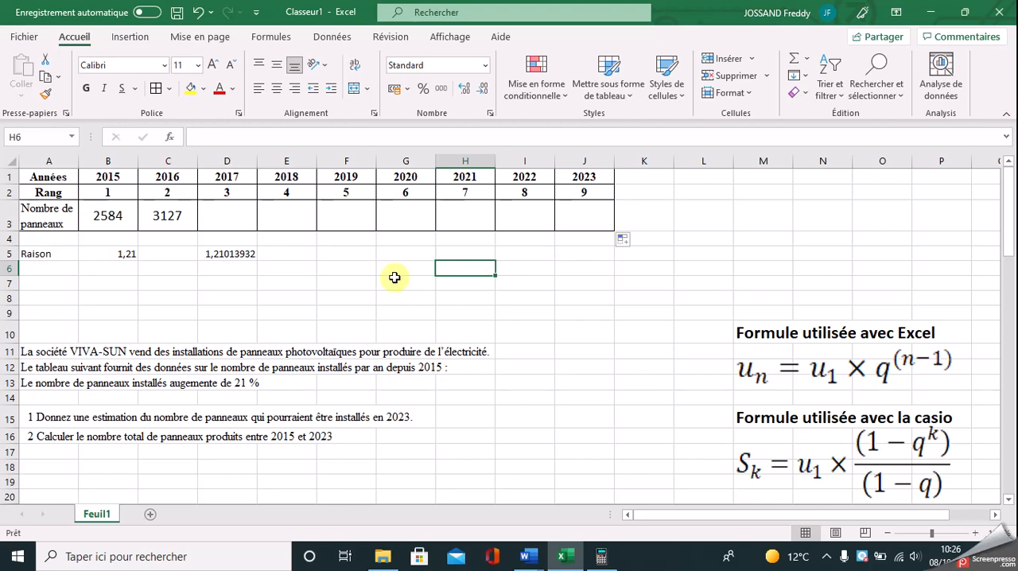
Step: Fill the 2015 panel count in B3 with yellow and name the cell terme1
click(98, 220)
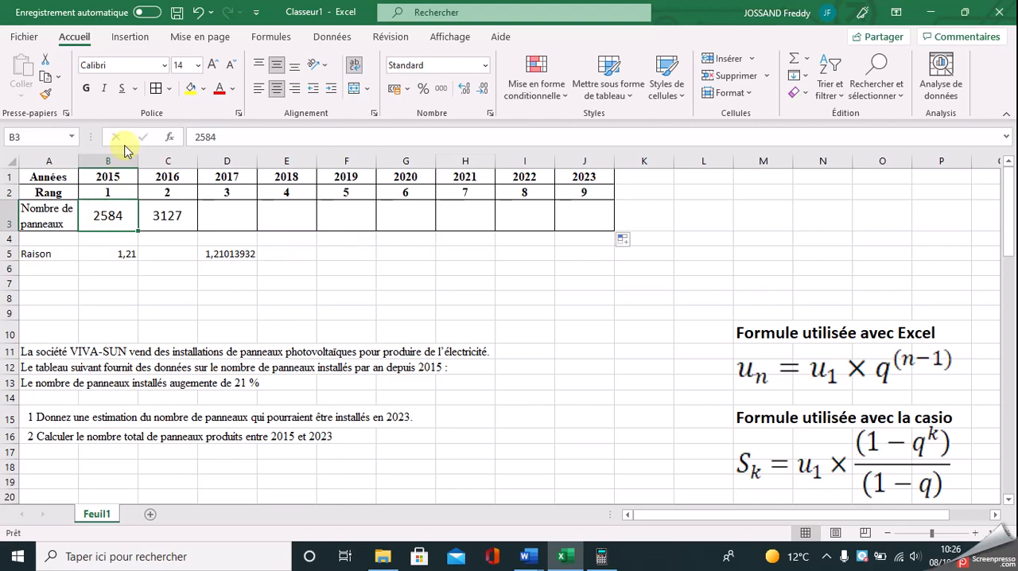
click(191, 89)
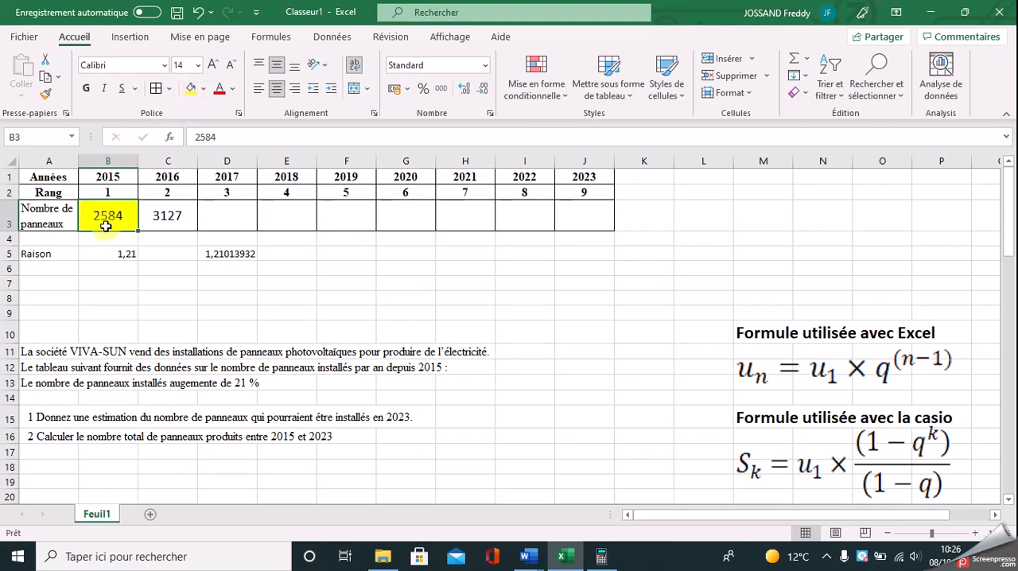
click(50, 136)
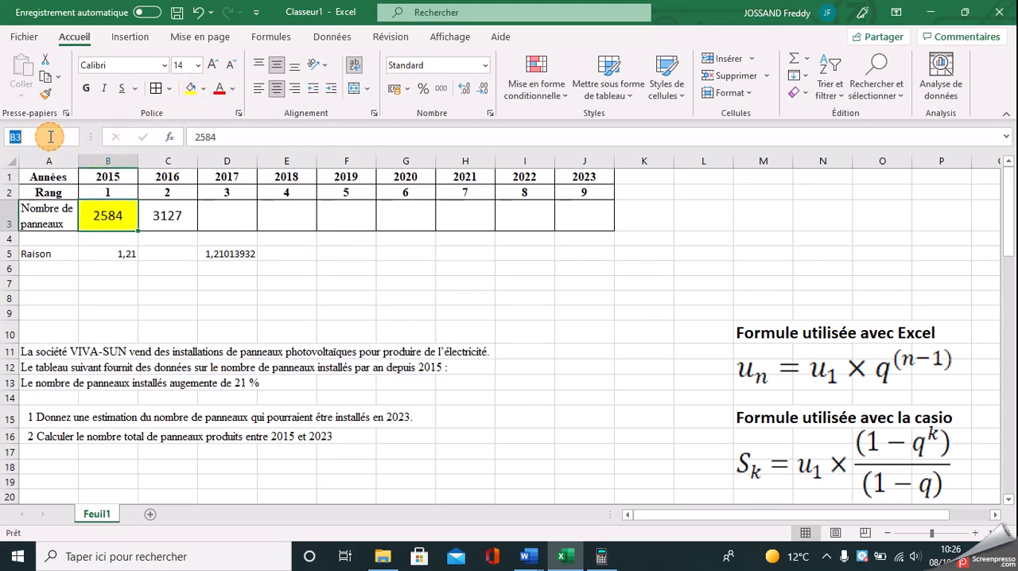
text(terme)
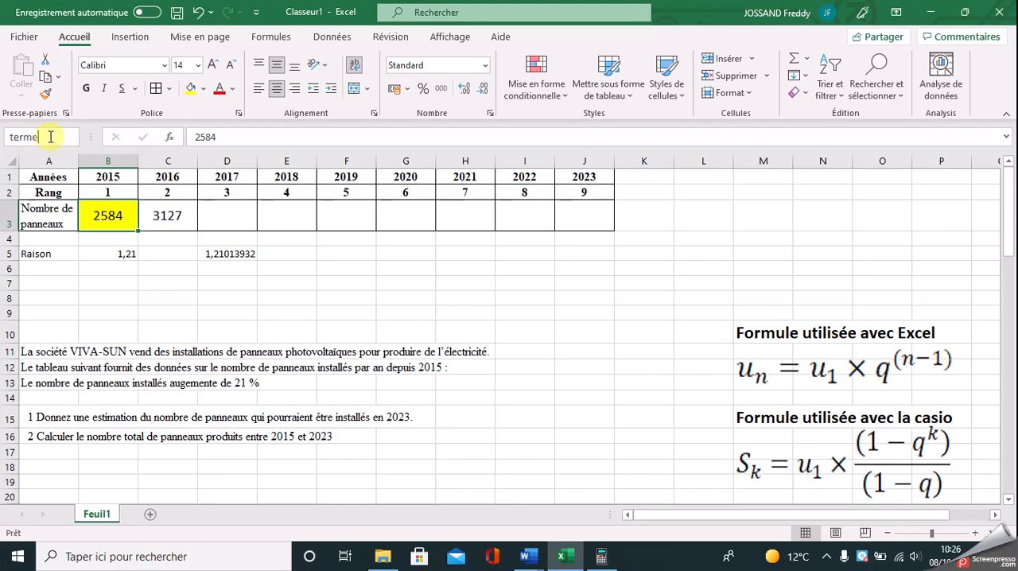
key(Return)
Step: Fill B5 with yellow, name it raison, and check the names assigned to B3 and B5
click(107, 251)
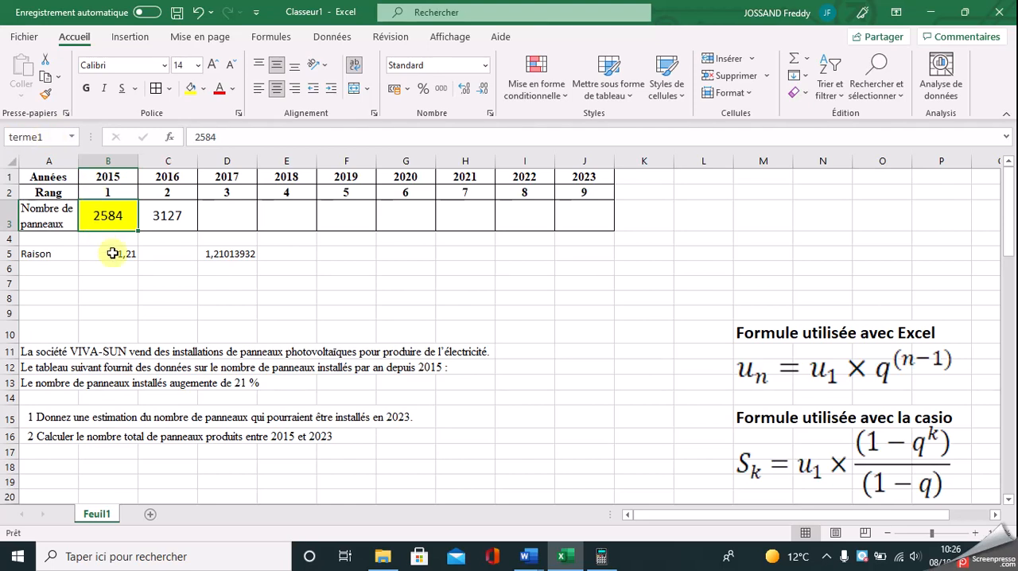
click(190, 88)
click(46, 137)
text(raiso)
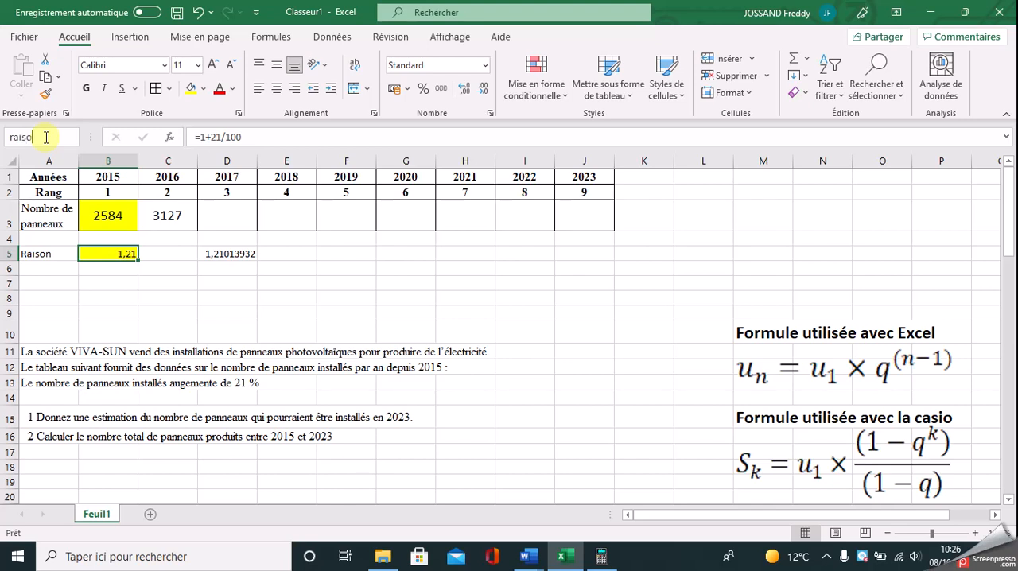
text(n)
key(Return)
click(111, 219)
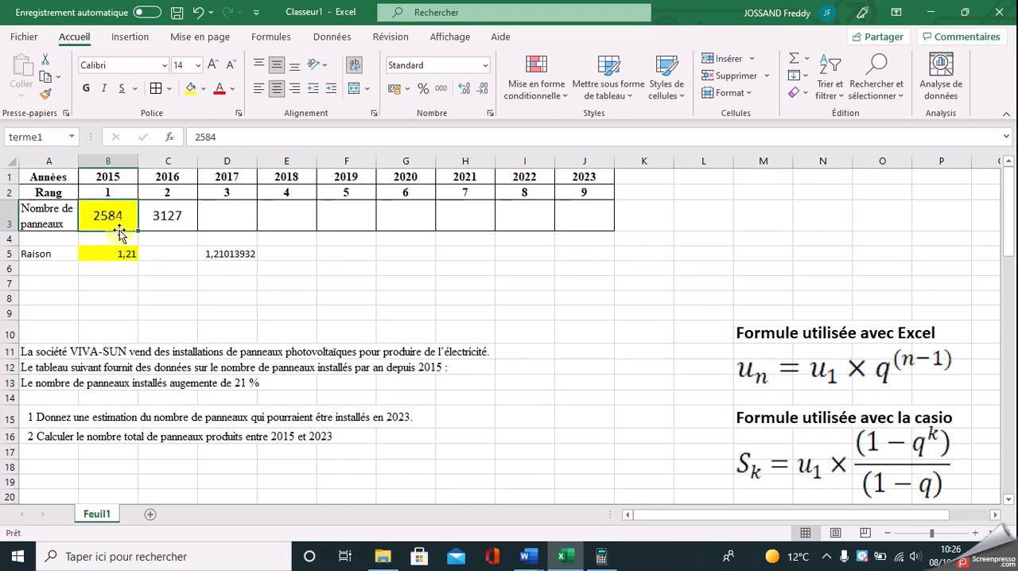
click(118, 253)
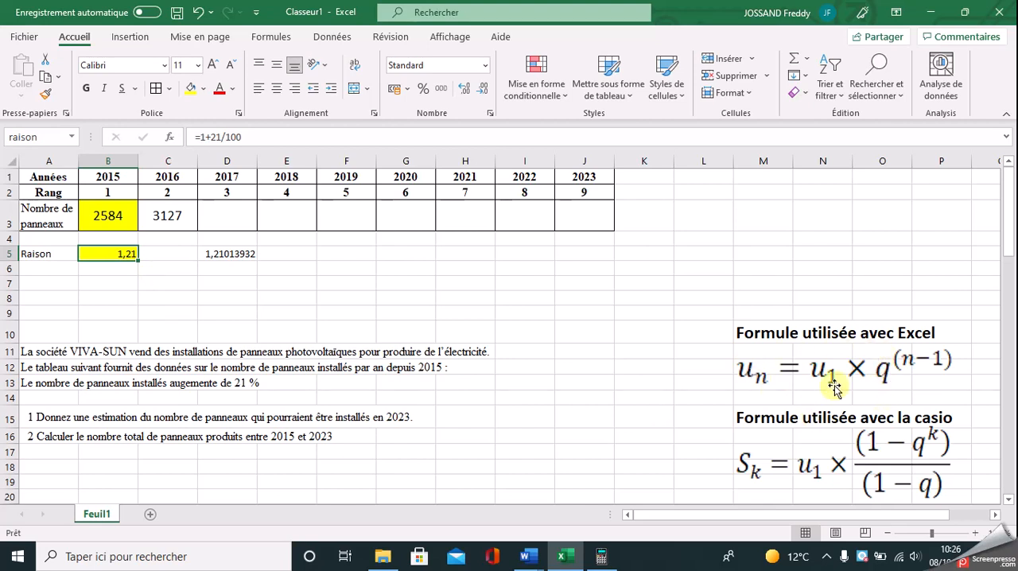
Step: Calculate the 2017 panel count in D3 with the formula =terme1*raison^(D2-1)
click(221, 215)
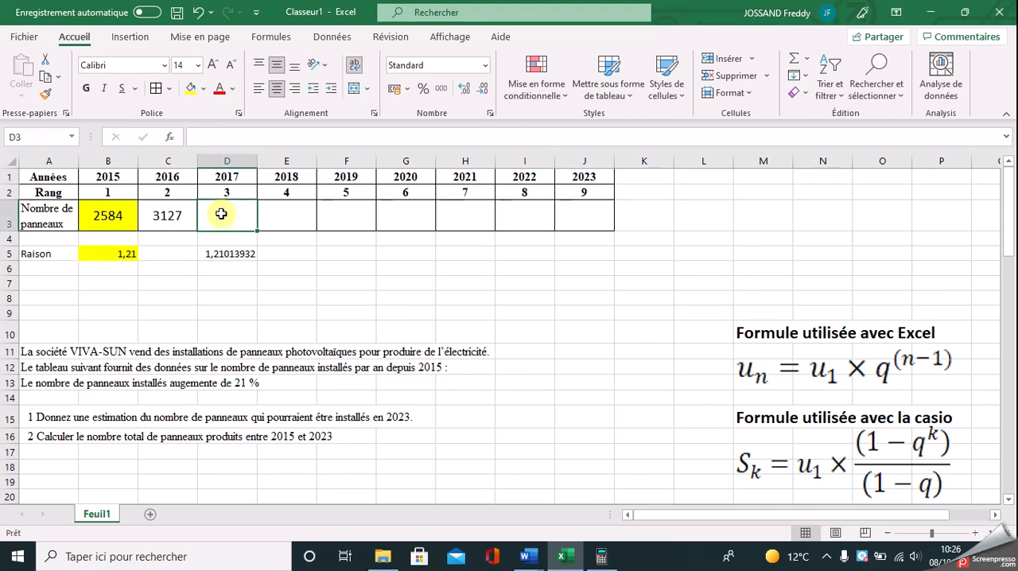
text(=)
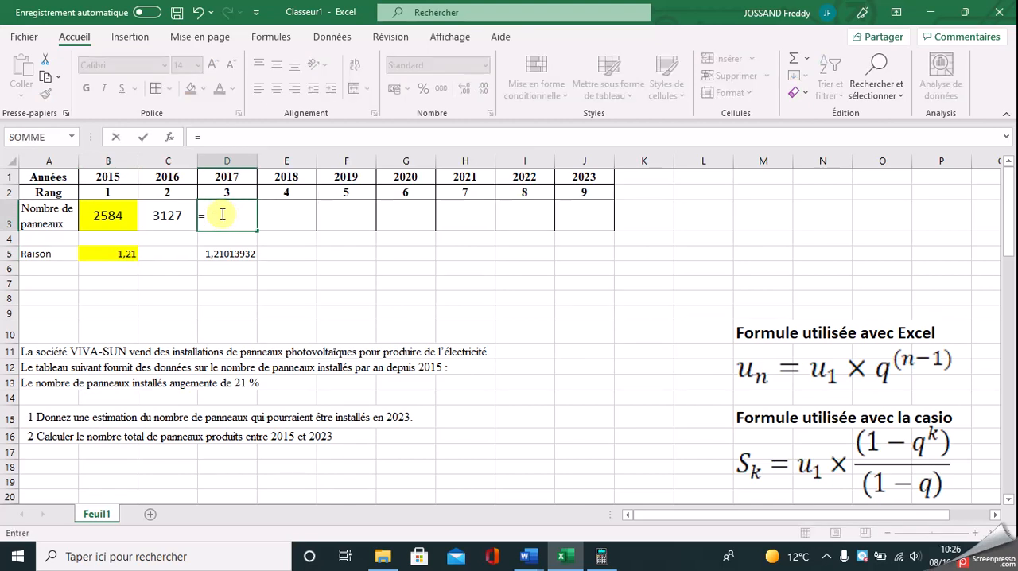
click(105, 213)
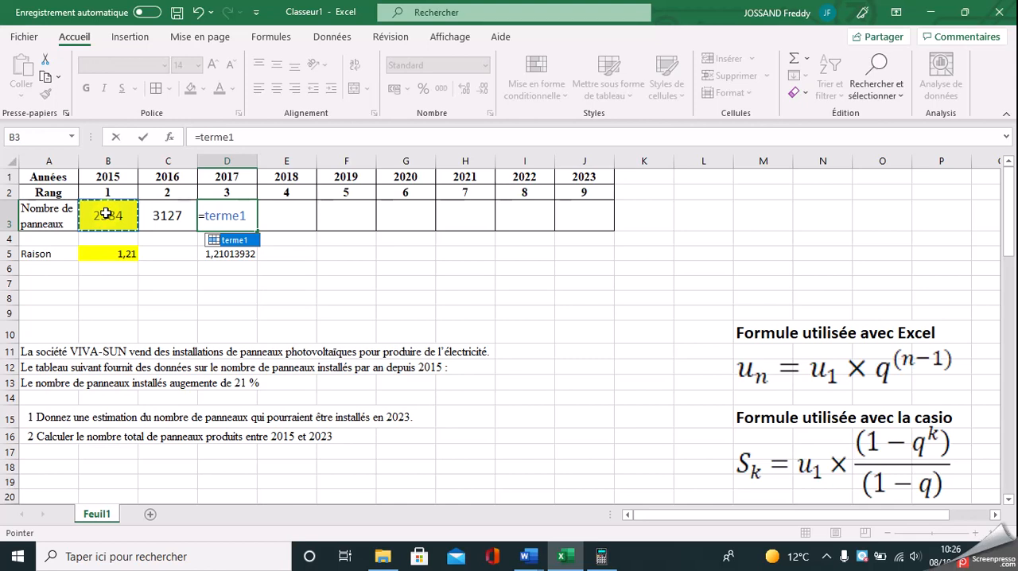
text(*)
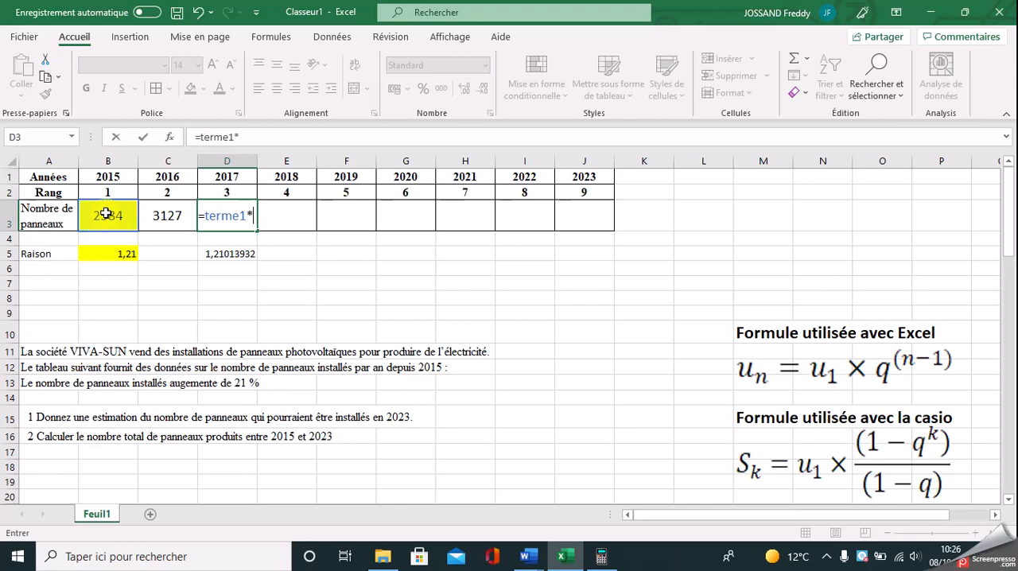
click(109, 254)
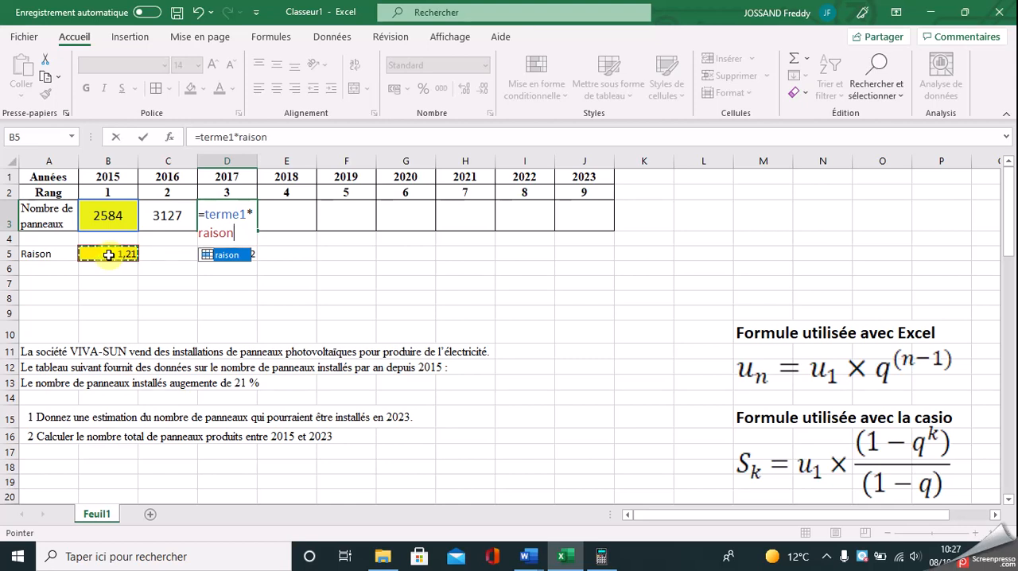
text(^()
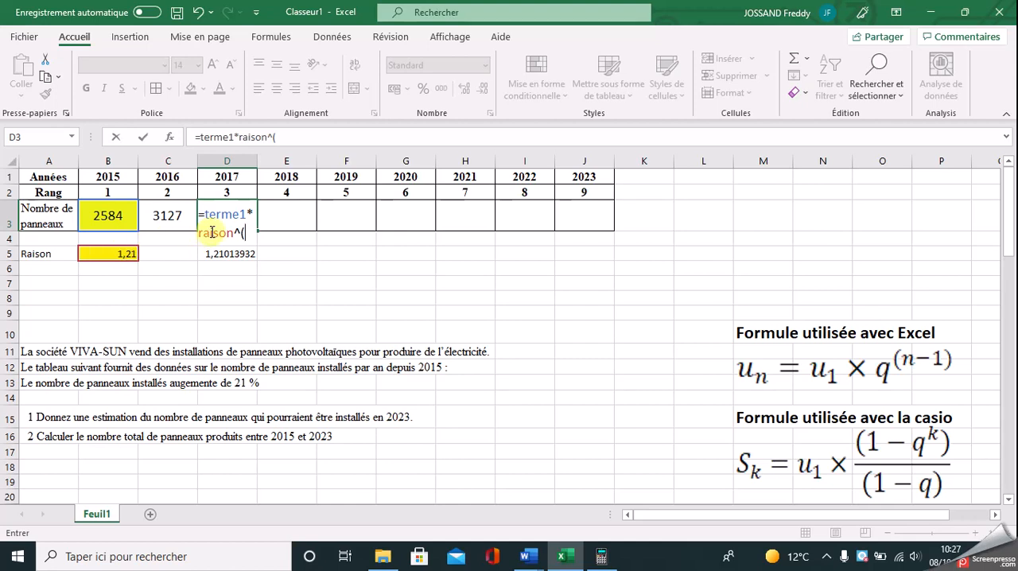
click(226, 193)
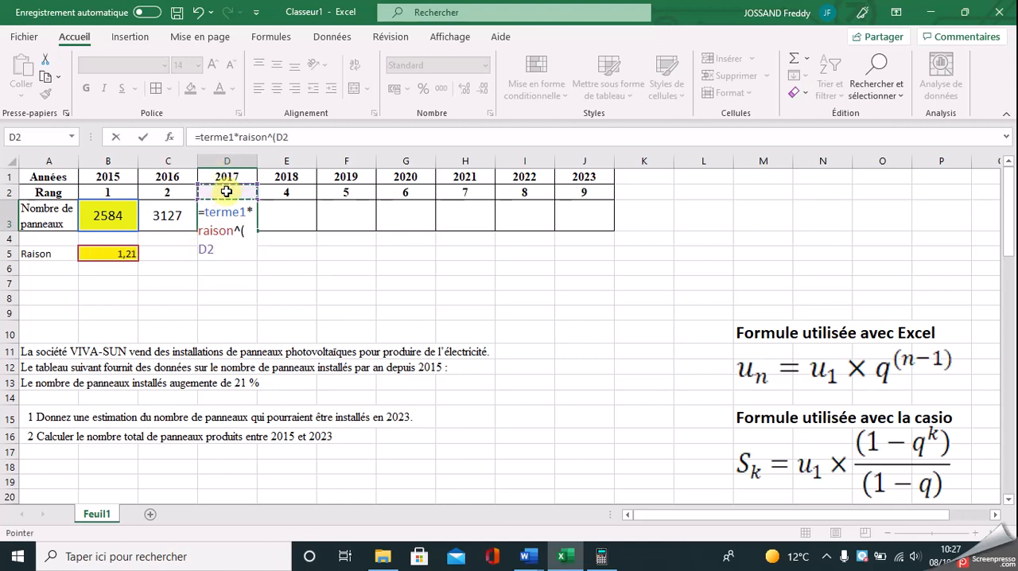
text(-1)
key(Return)
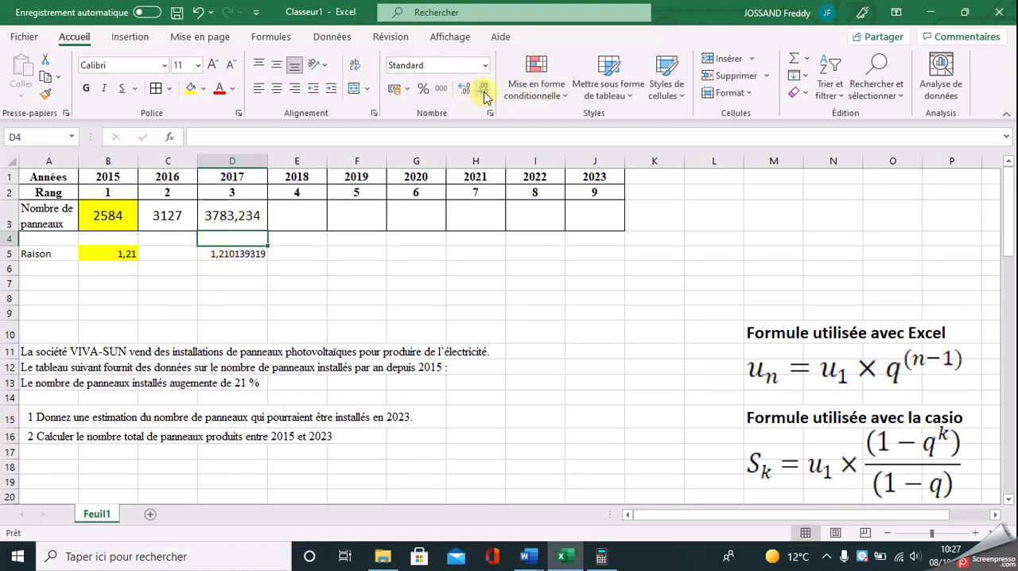
Step: Format D3 to show no decimals and copy its formula across row 3 through 2023 in J3
click(233, 215)
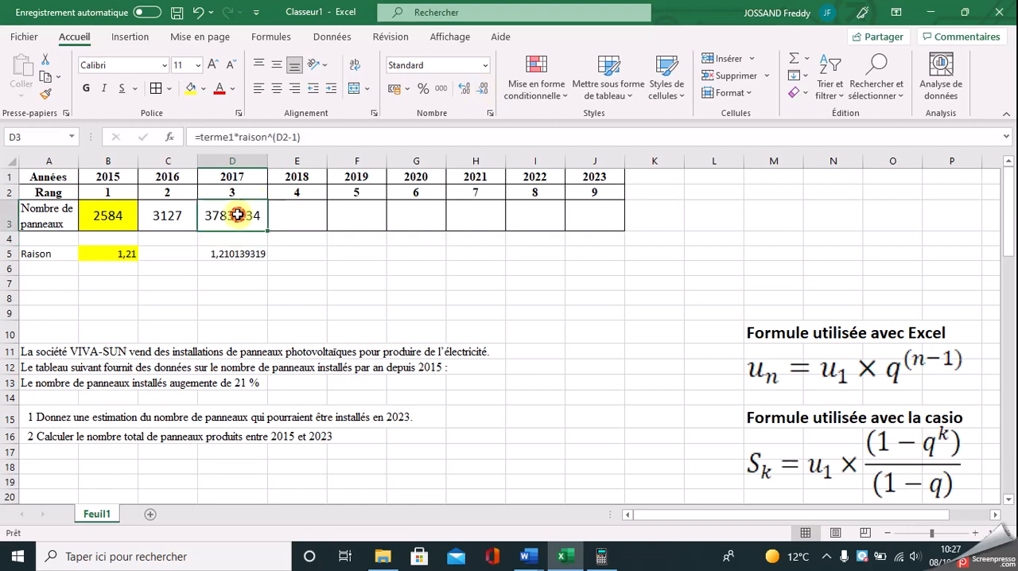
click(483, 87)
click(483, 87)
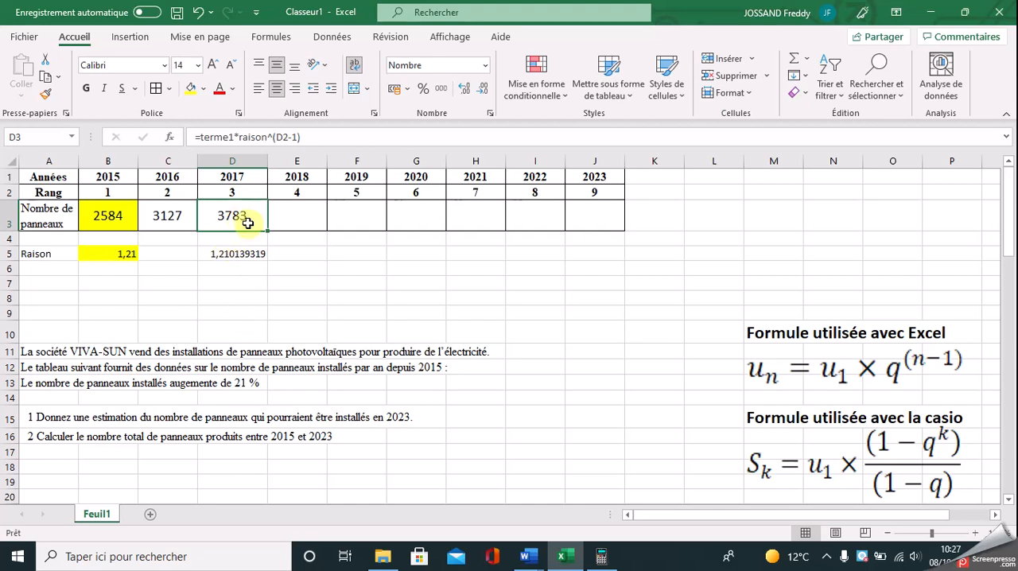
drag(269, 232, 601, 225)
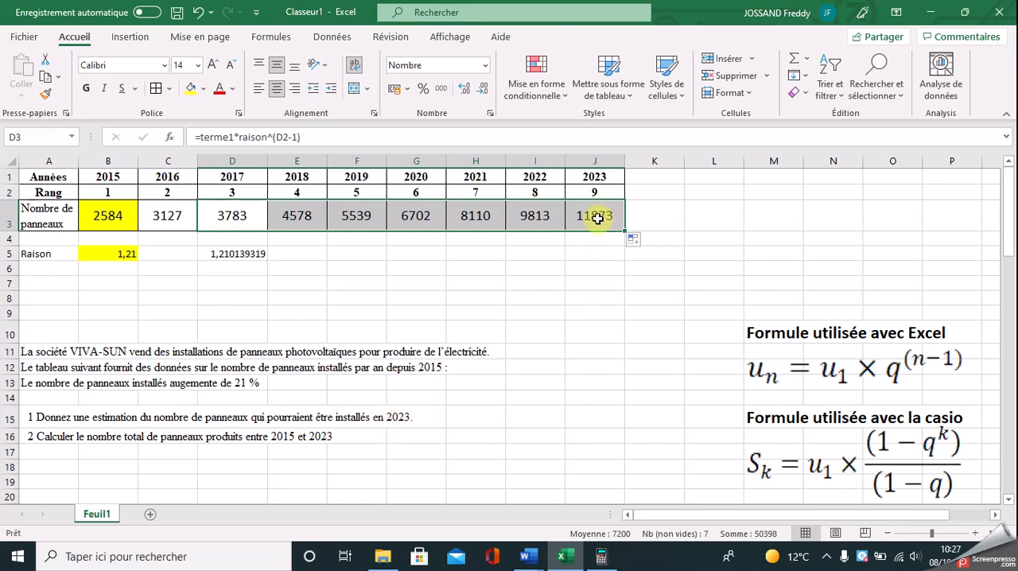
click(596, 217)
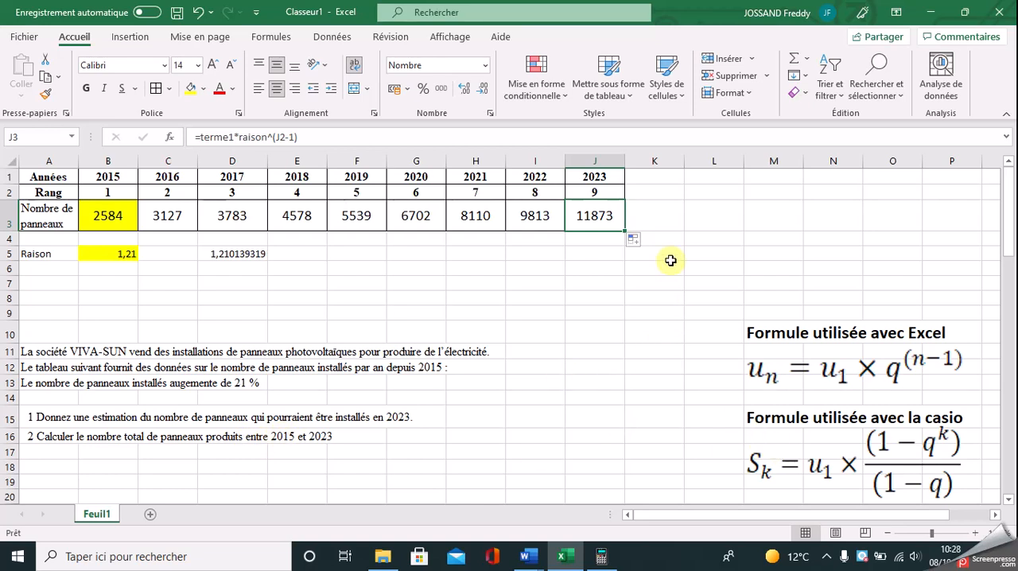
Step: Total the panel counts for 2015 to 2023 in K3 with =SOMME(B3:J3)
click(662, 225)
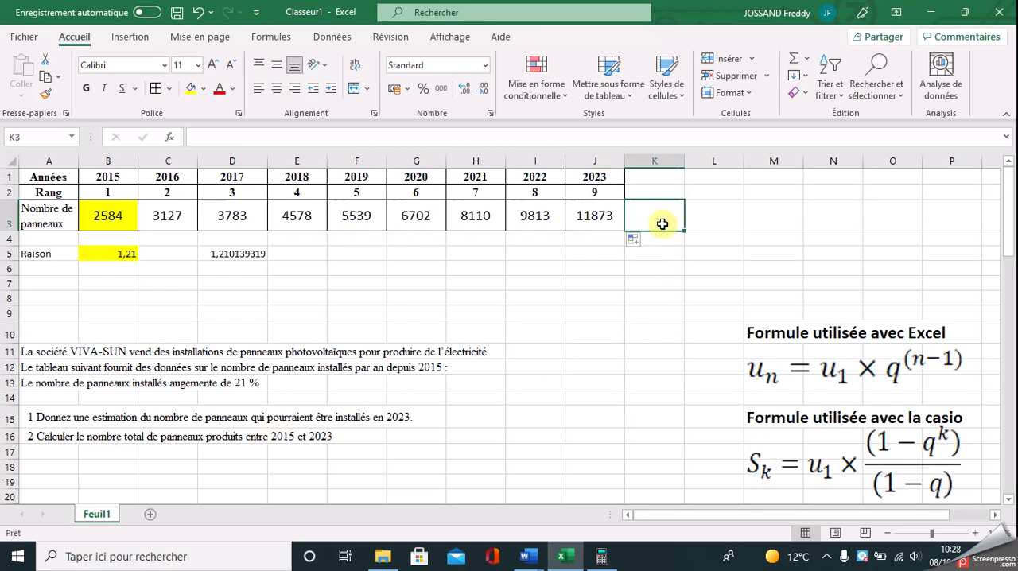
click(796, 66)
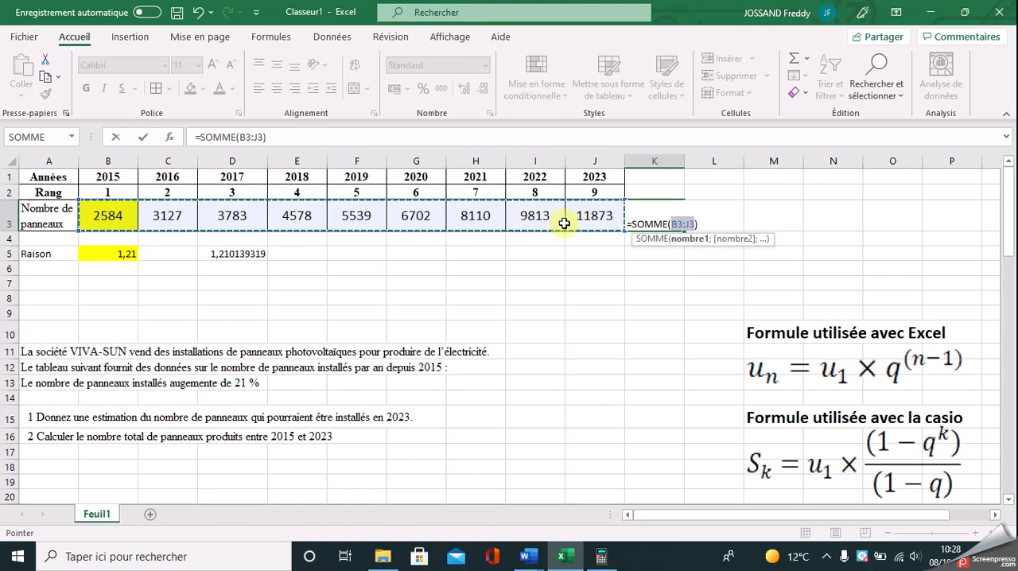
key(Return)
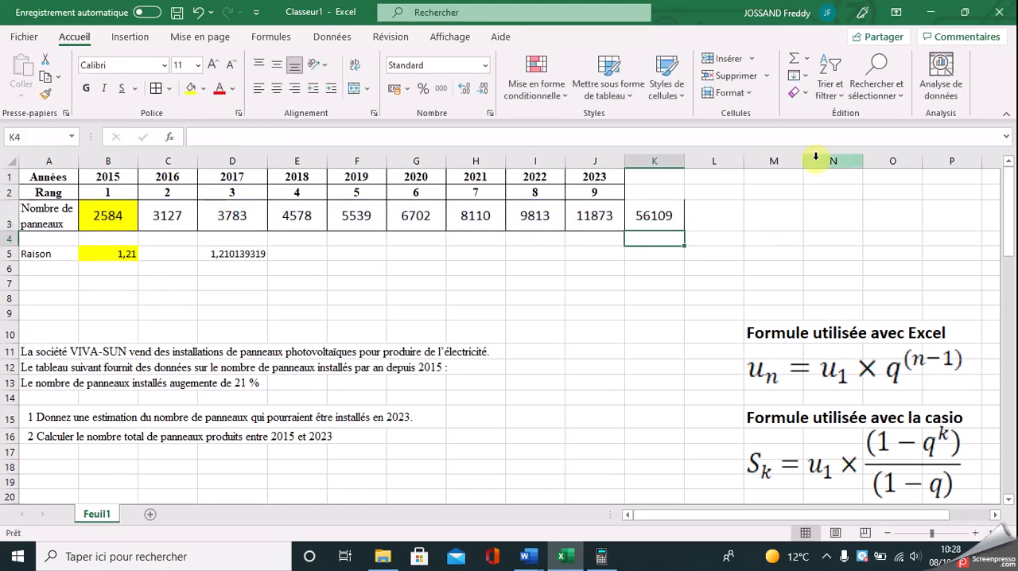
click(663, 217)
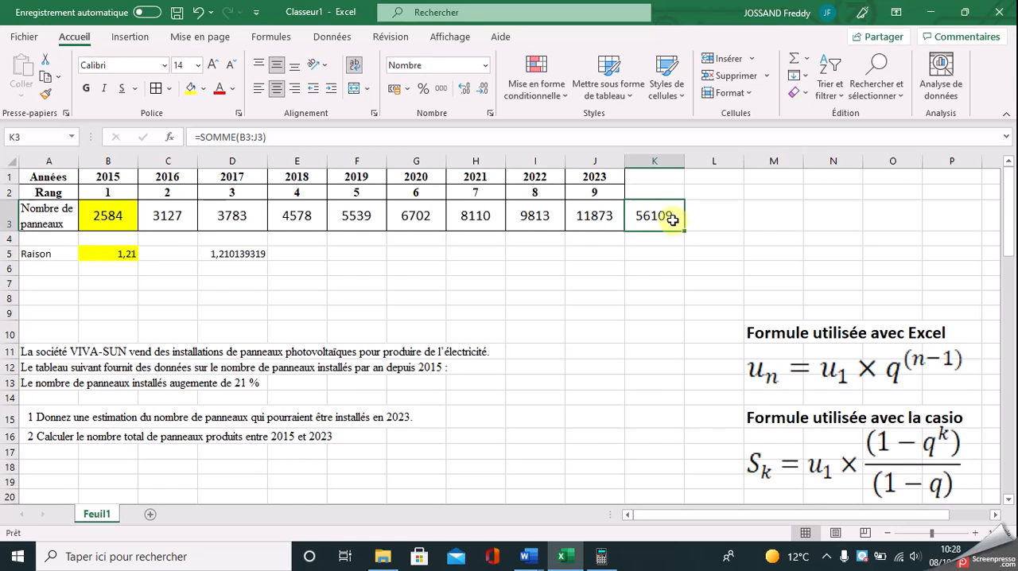
Step: Switch to the GRAPH 85 emulator and enter the first part of the sum formula, 2584×(1-1.21^9)
click(605, 561)
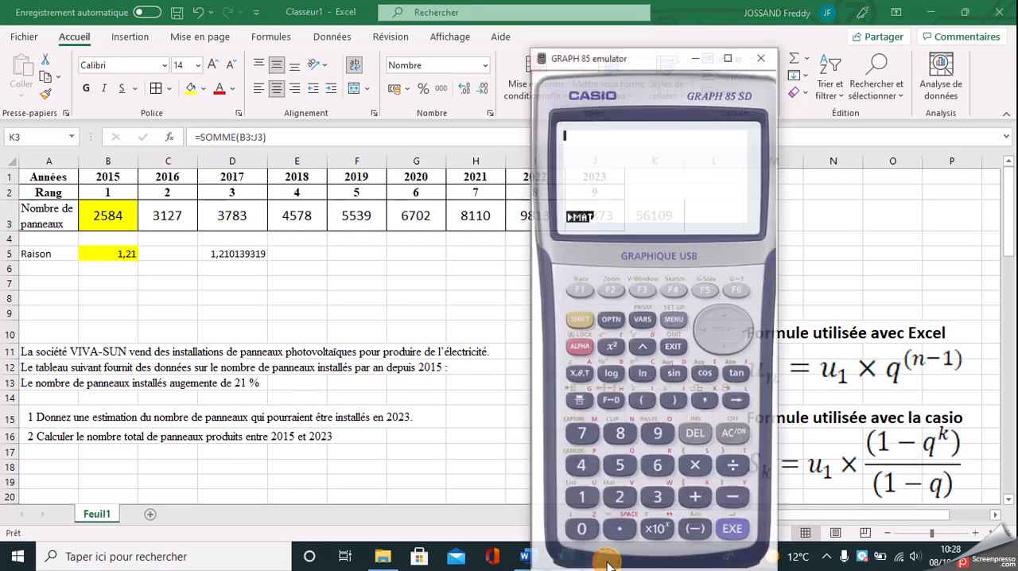
drag(657, 37, 565, 24)
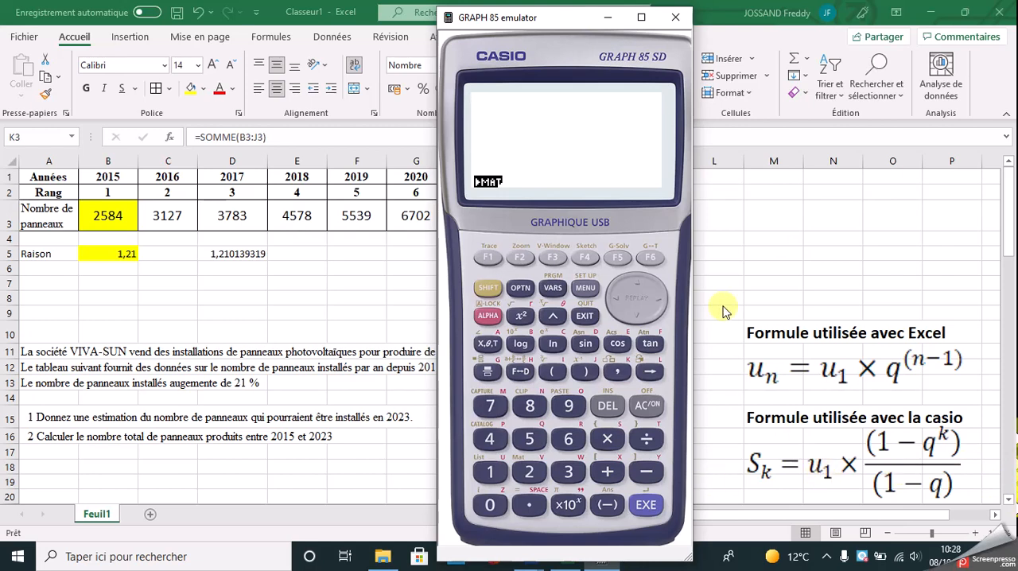
text(2584)
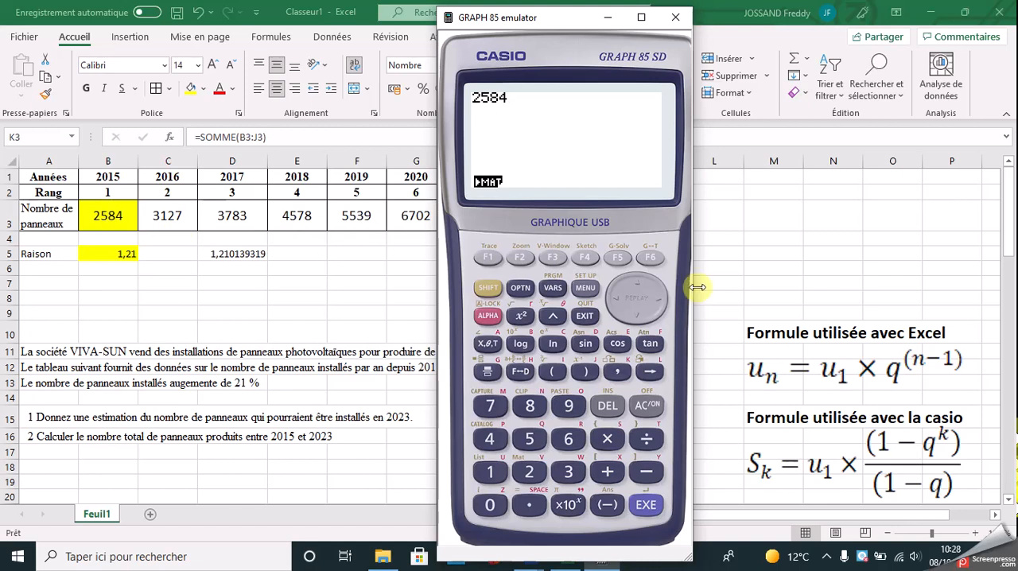
text(*)
text(()
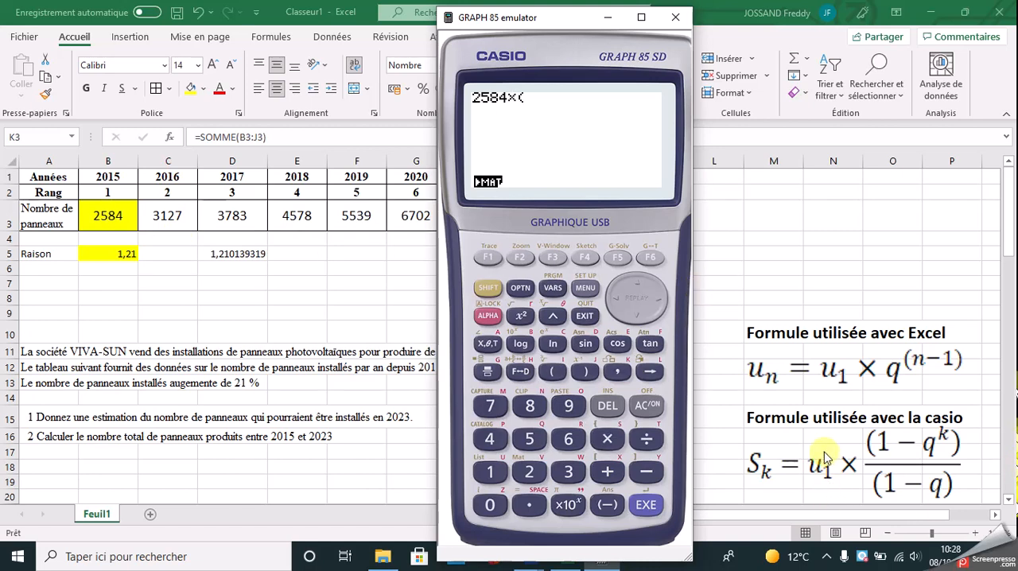
text(1-)
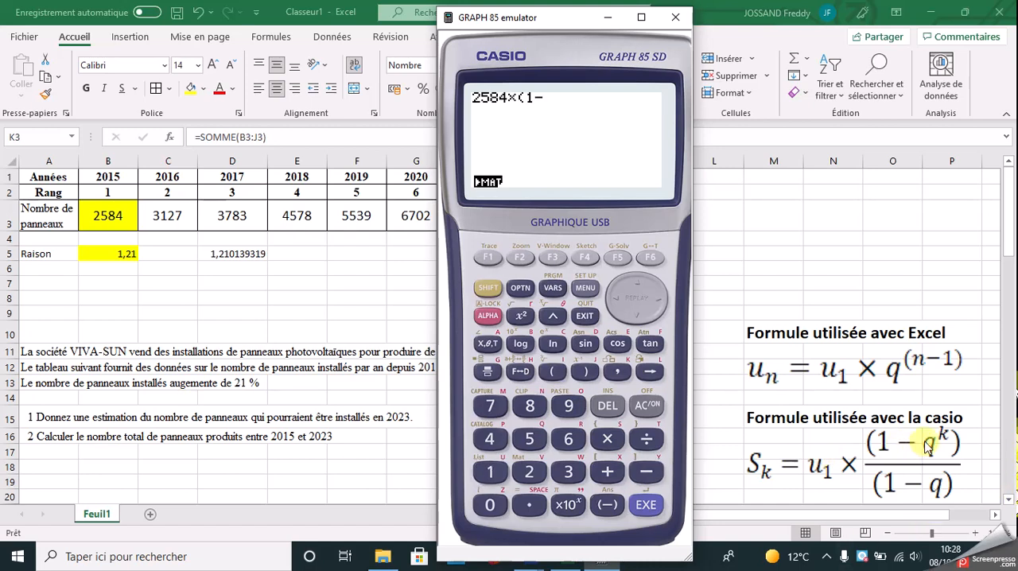
text(1.21)
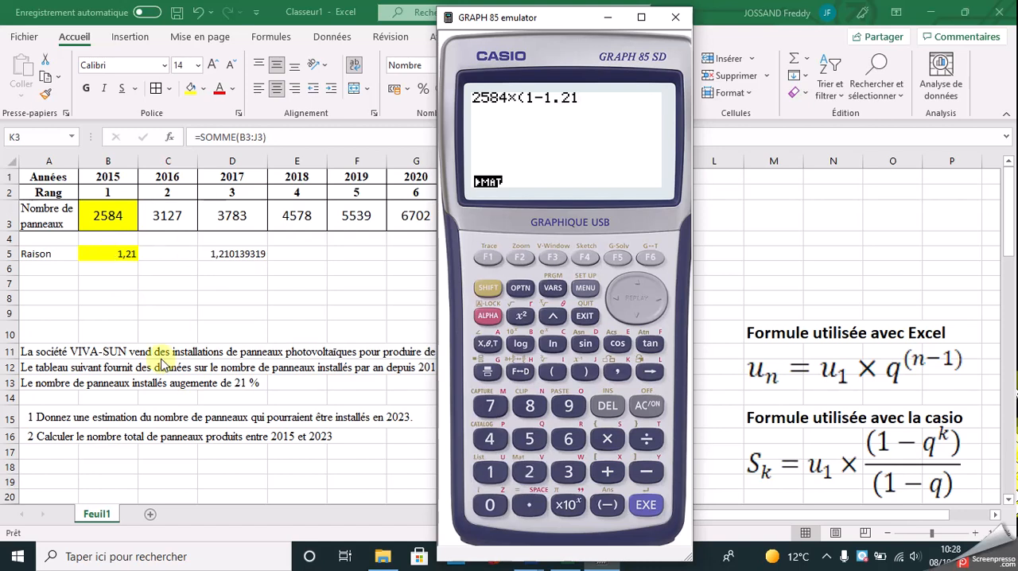
click(553, 320)
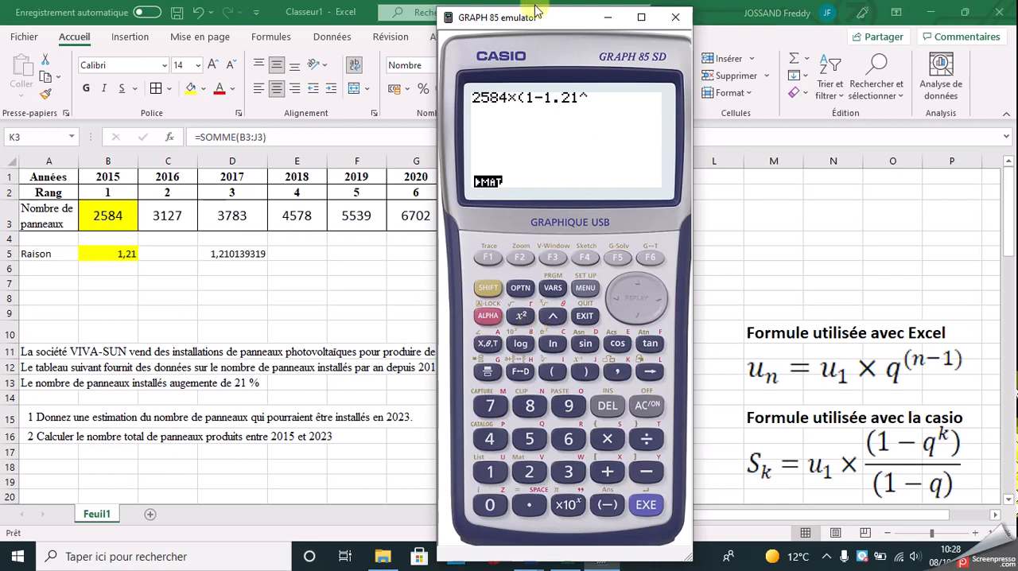
drag(567, 23, 778, 26)
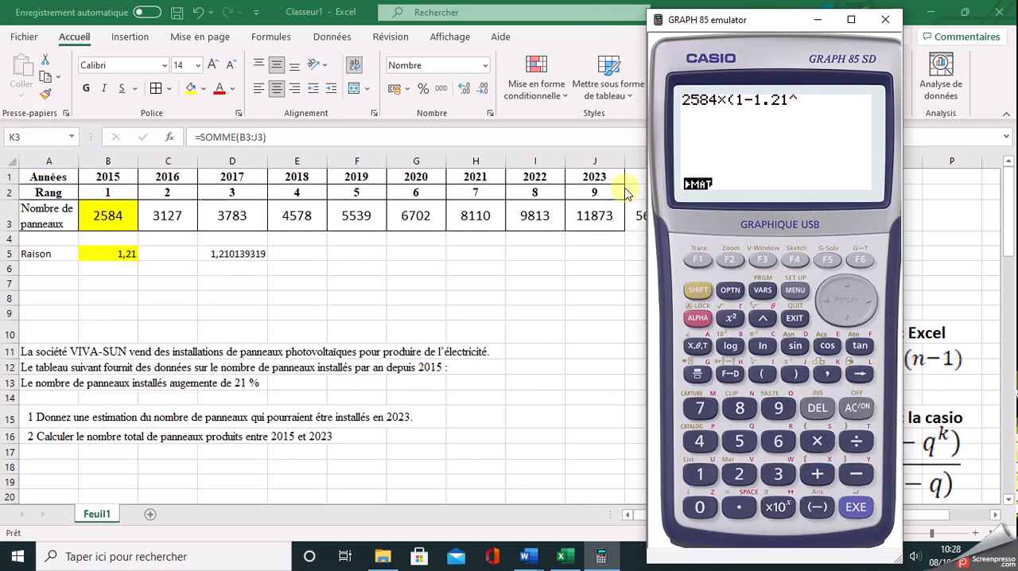
text(9)
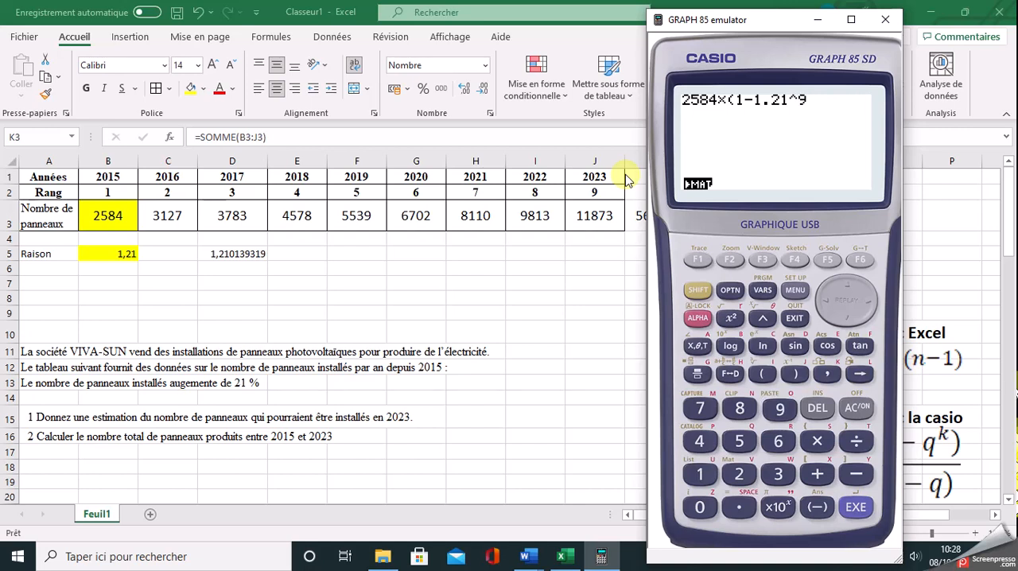
text())
Step: Complete the calculator expression with the division by (1-1.21) and evaluate it
drag(770, 21, 590, 39)
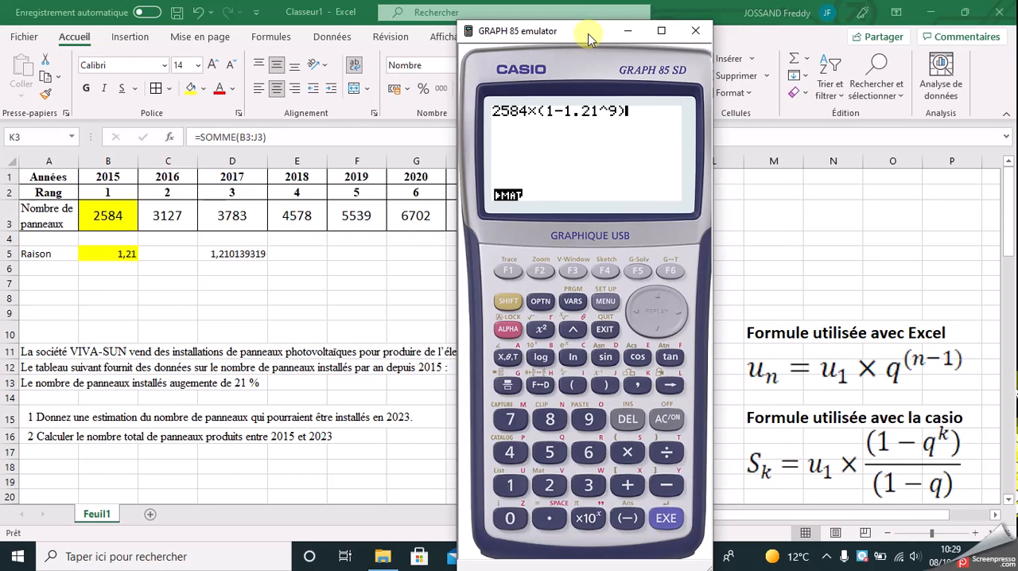
text(/()
text(1-)
text(1.21)
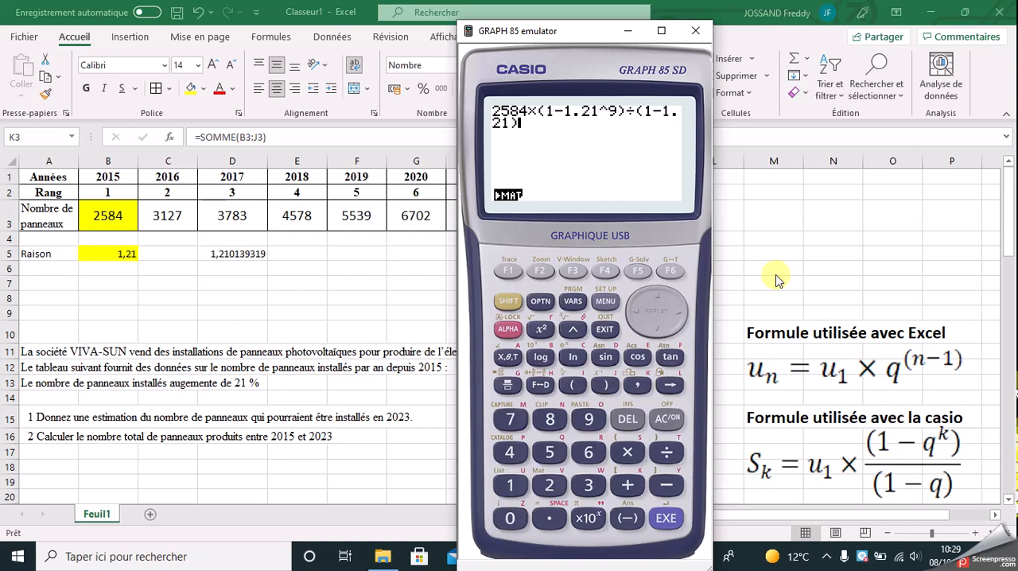
text())
key(Return)
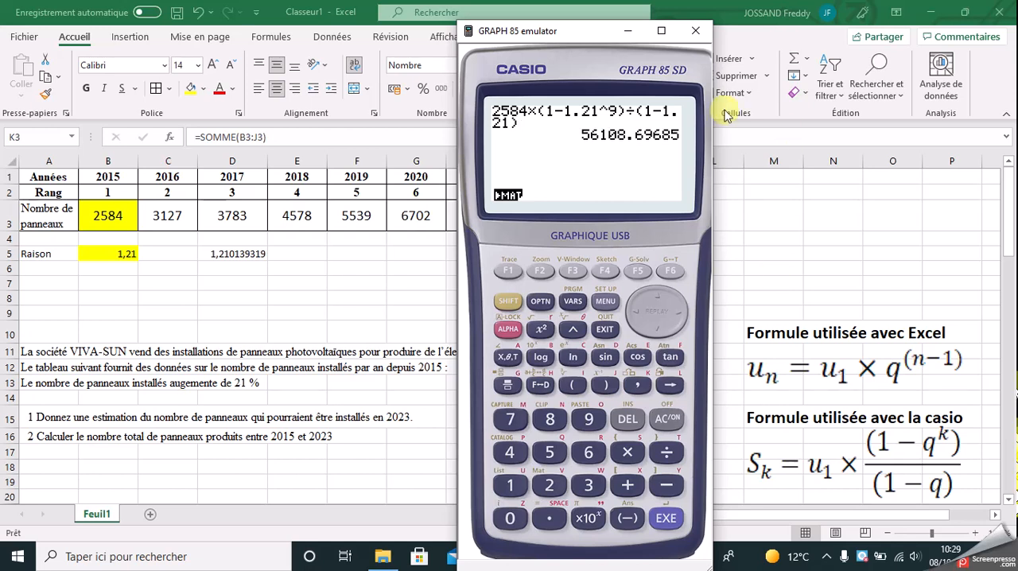
Step: Move the calculator window aside to compare its result with the Excel total in K3
drag(578, 23, 833, 30)
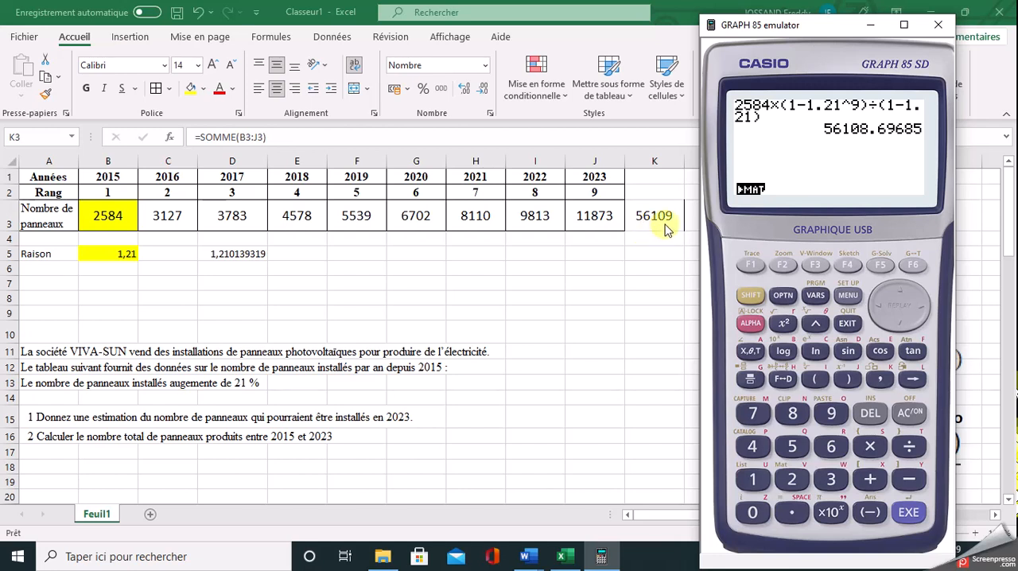
drag(821, 34, 860, 28)
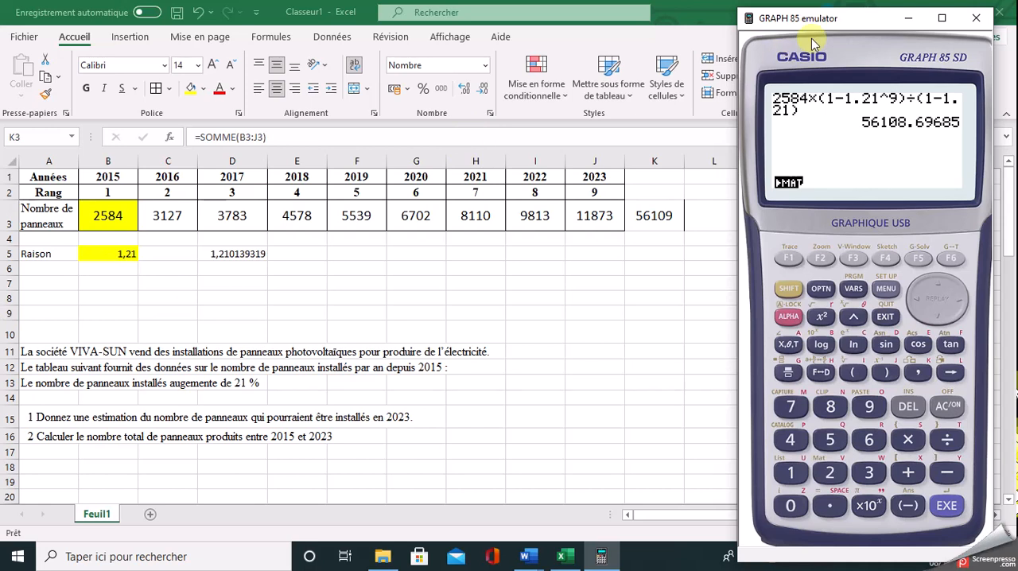
drag(862, 22, 608, 25)
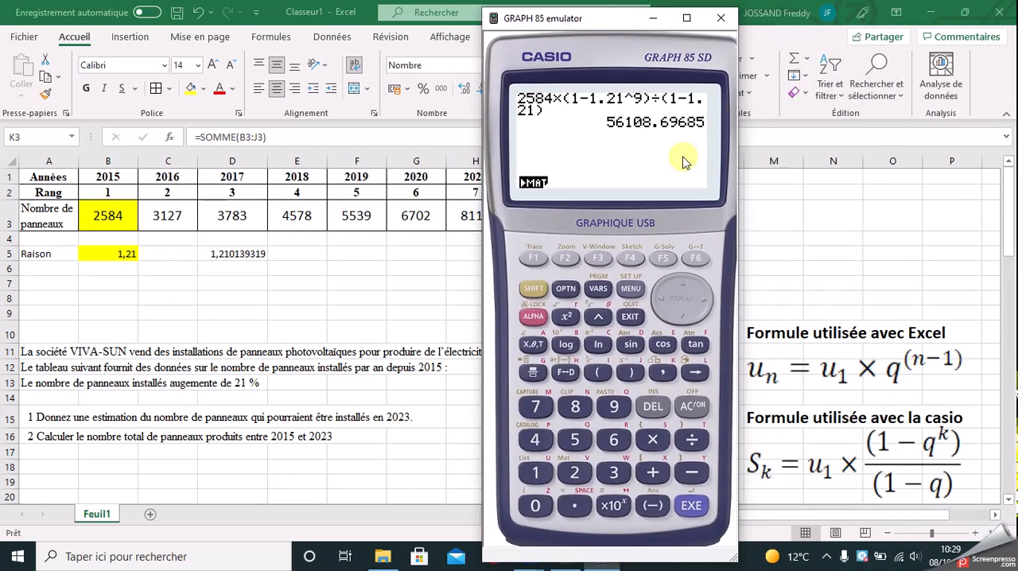